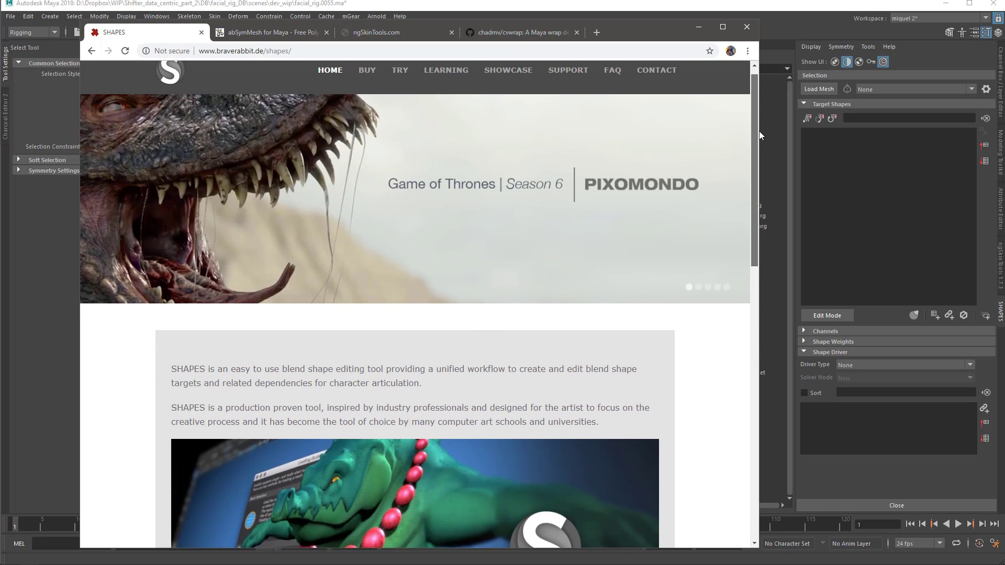
Step: Review the SHAPES website's trial download page and the student and commercial license prices on its purchase page
left_click(399, 84)
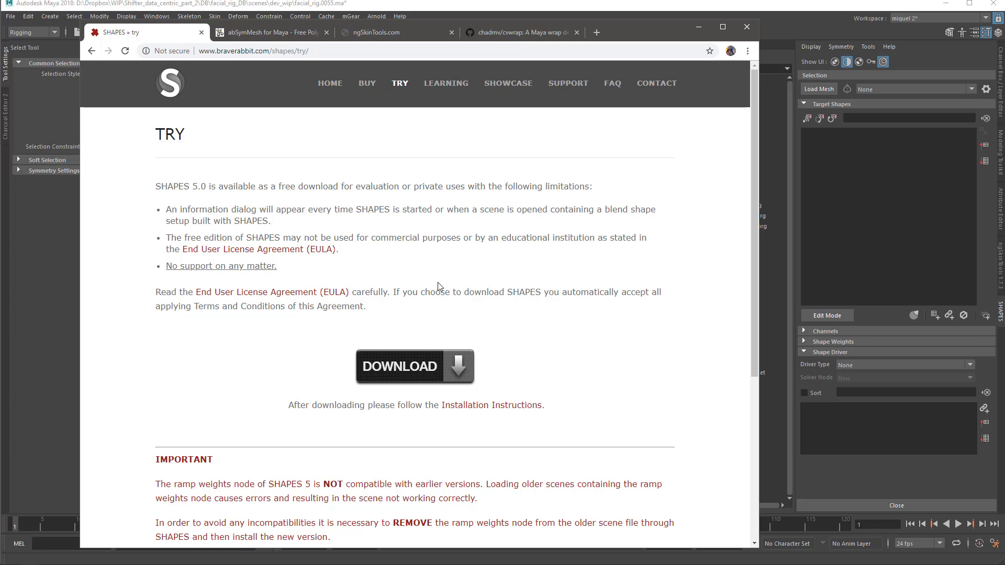
left_click(366, 84)
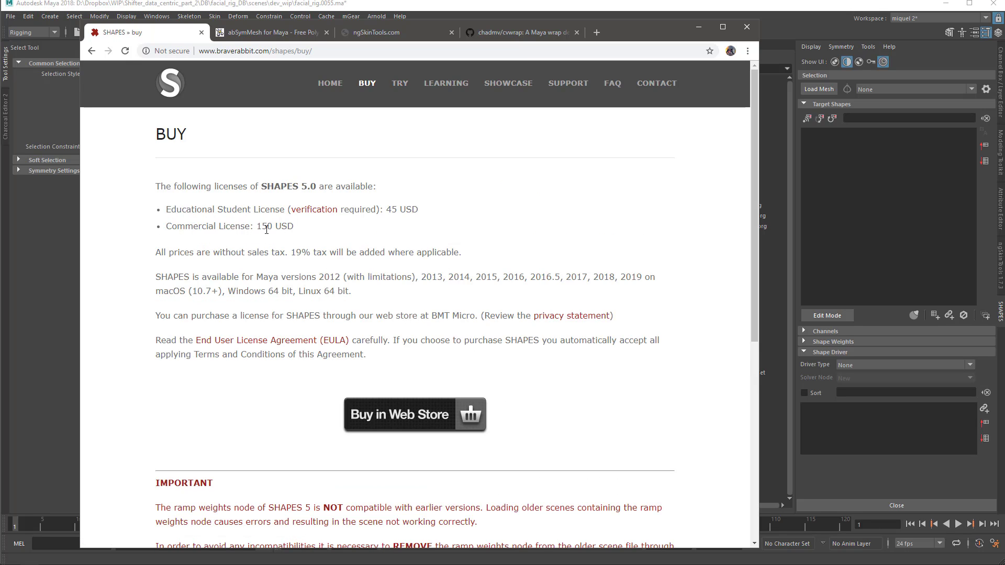
left_click_drag(257, 227, 300, 224)
left_click_drag(617, 36, 616, 35)
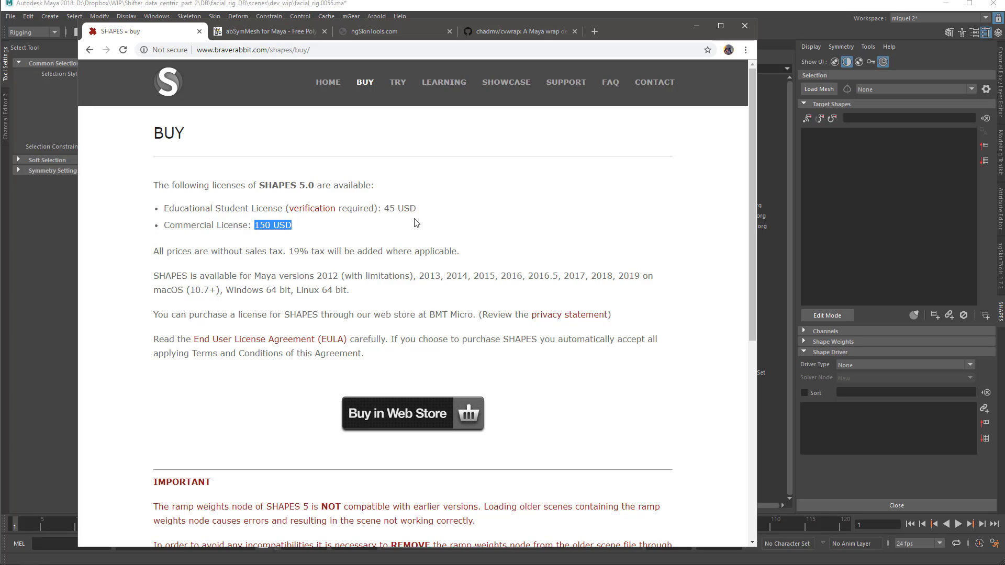
left_click_drag(390, 210, 422, 210)
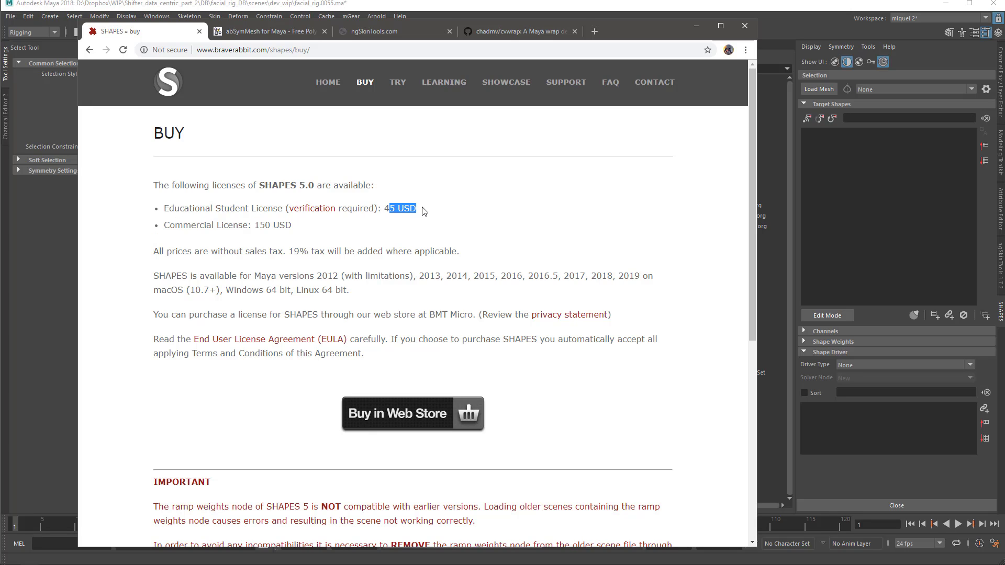
left_click(443, 179)
Step: Browse the SHAPES website's Learning and Showcase pages and the features video on its home page
left_click(329, 84)
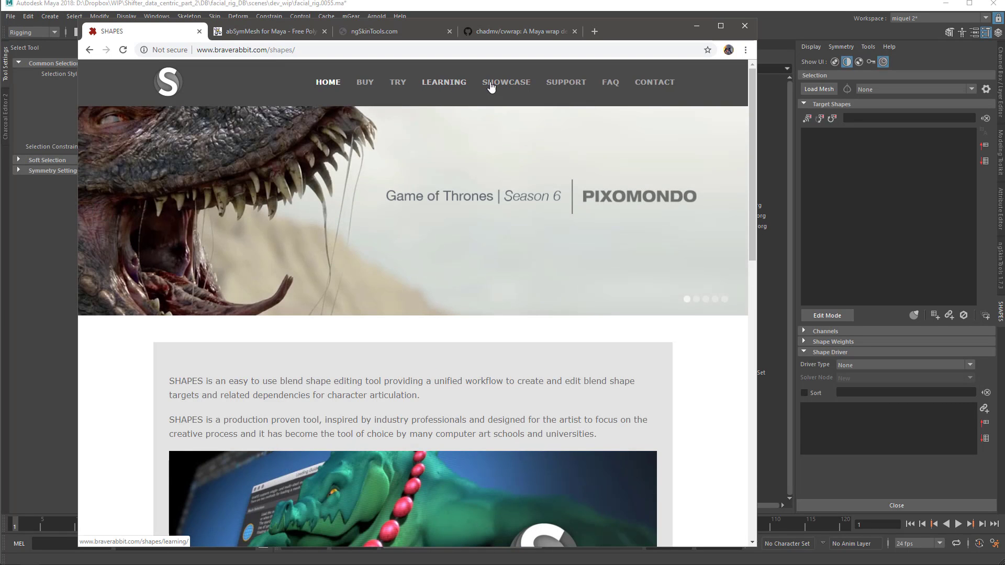
left_click(445, 84)
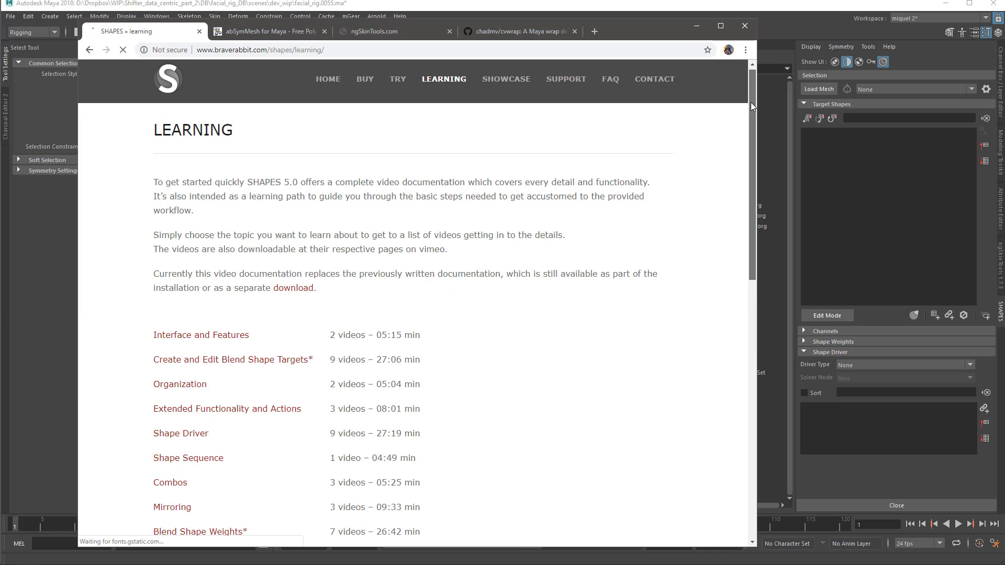
mouse_move(750, 102)
left_mouse_down()
mouse_move(735, 345)
mouse_move(728, 320)
mouse_move(751, 209)
mouse_move(747, 84)
left_mouse_up()
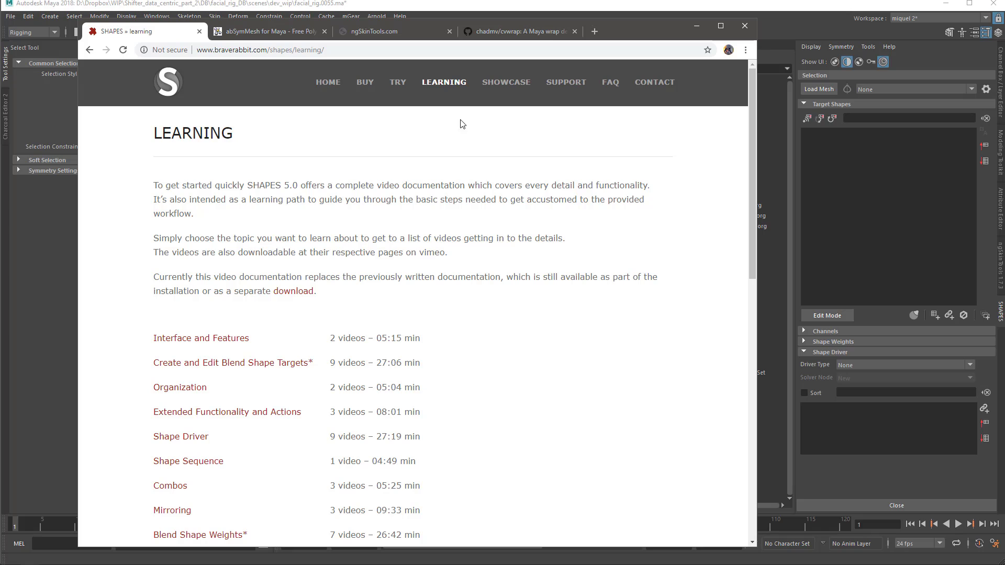
left_click(504, 85)
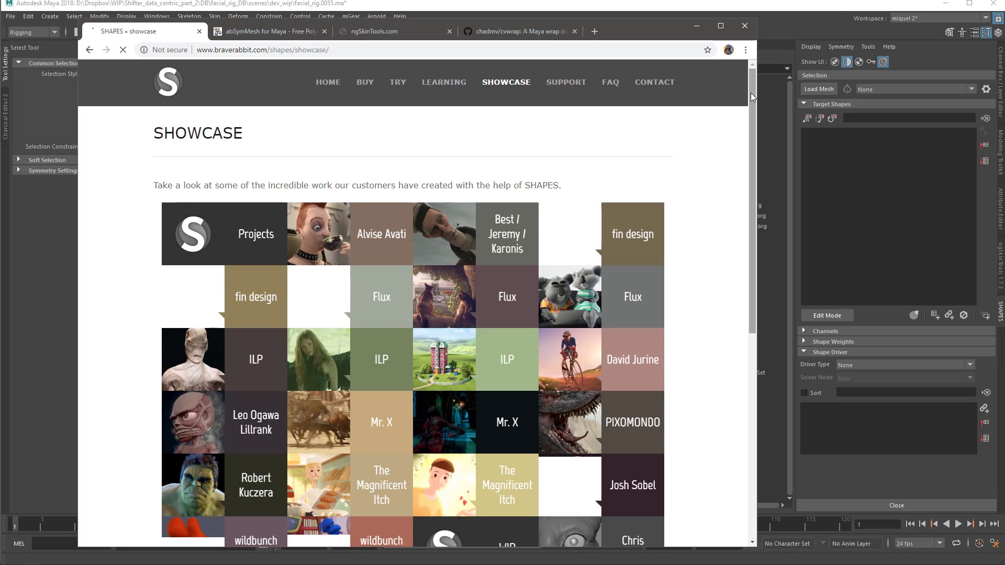
left_click_drag(750, 121, 332, 92)
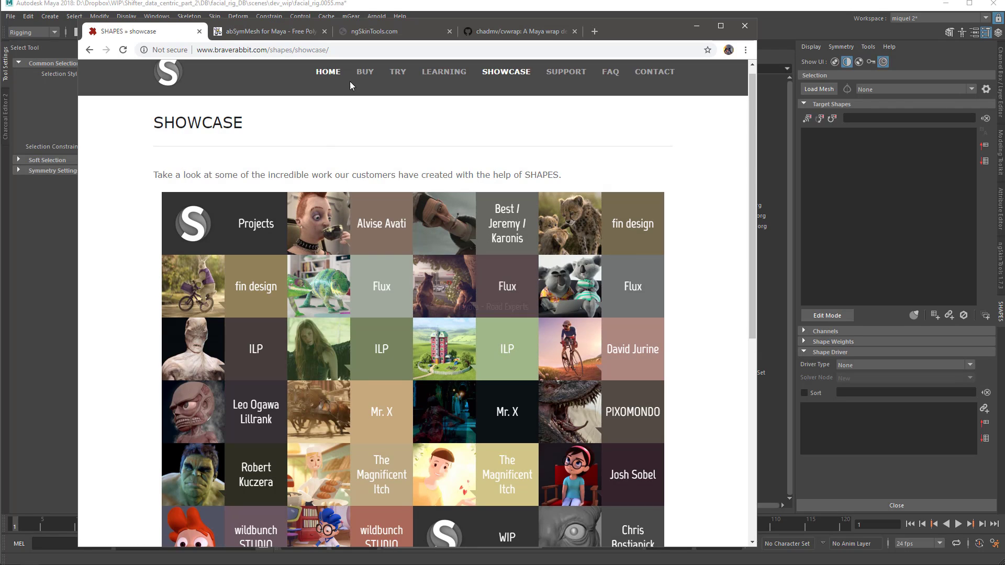
left_click(328, 77)
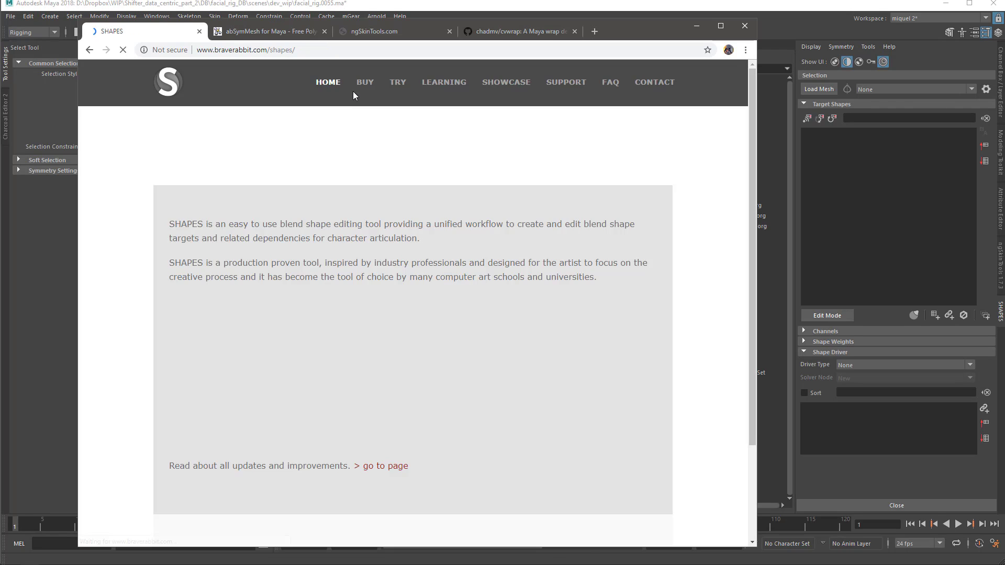
scroll(753, 162, "down", 4)
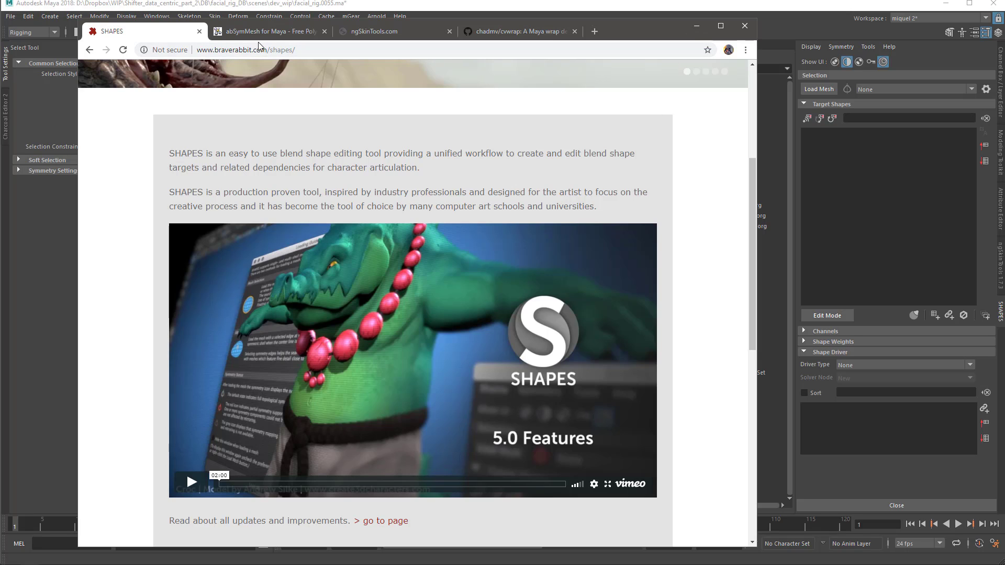
Step: Switch to Maya and load the head_geo mesh into the SHAPES editor
left_click(694, 28)
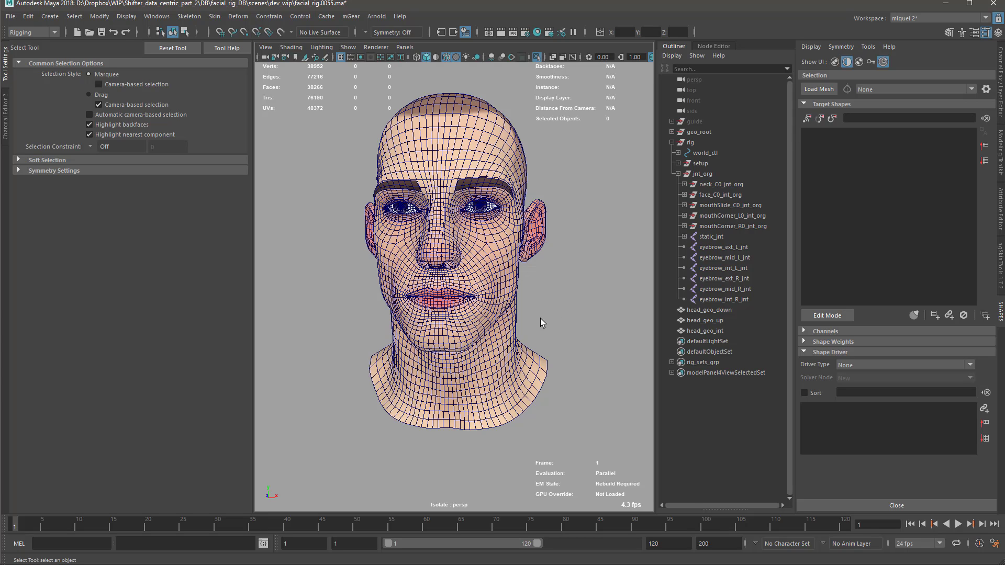
left_click_drag(503, 166, 586, 265, "alt")
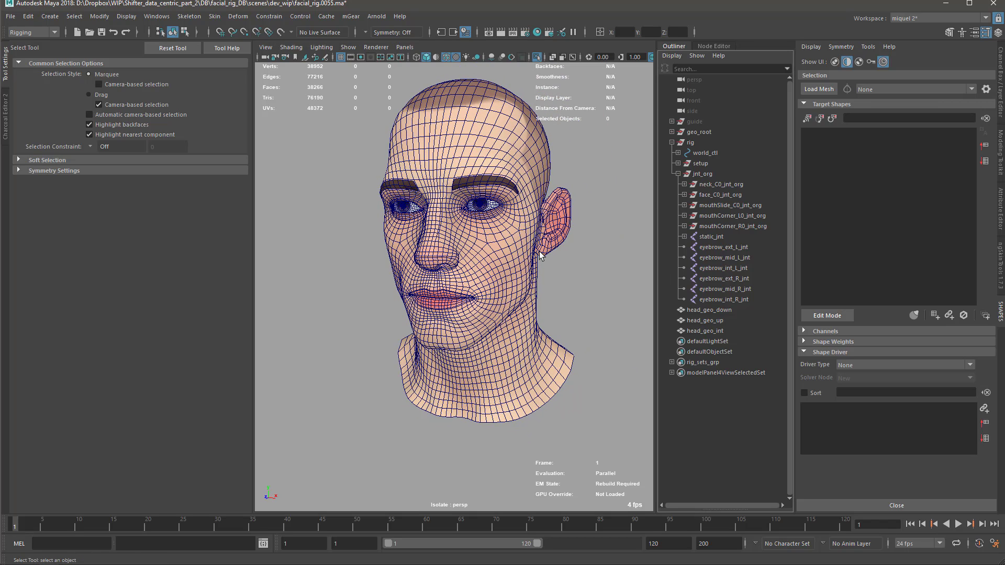
left_click(525, 330)
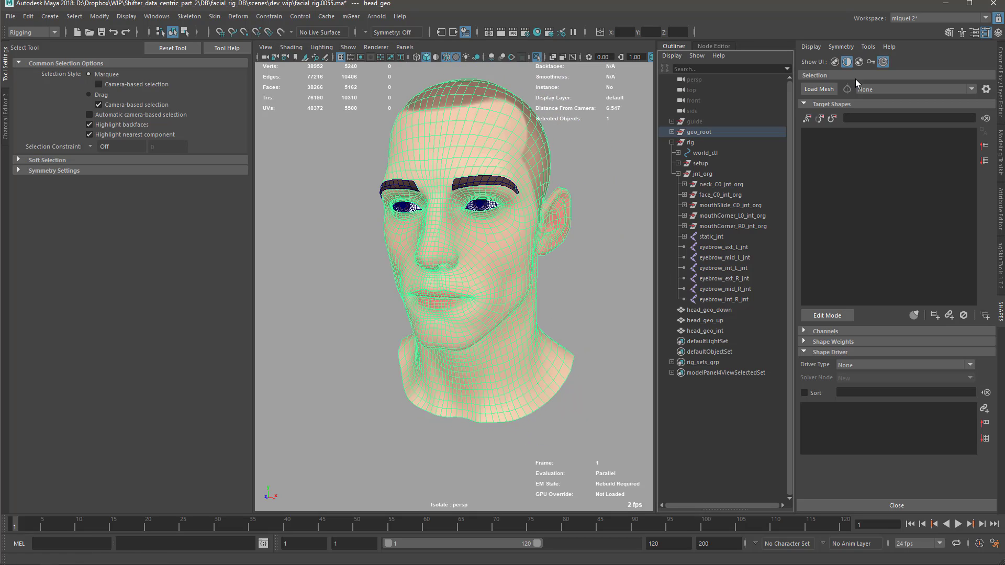
left_click(819, 89)
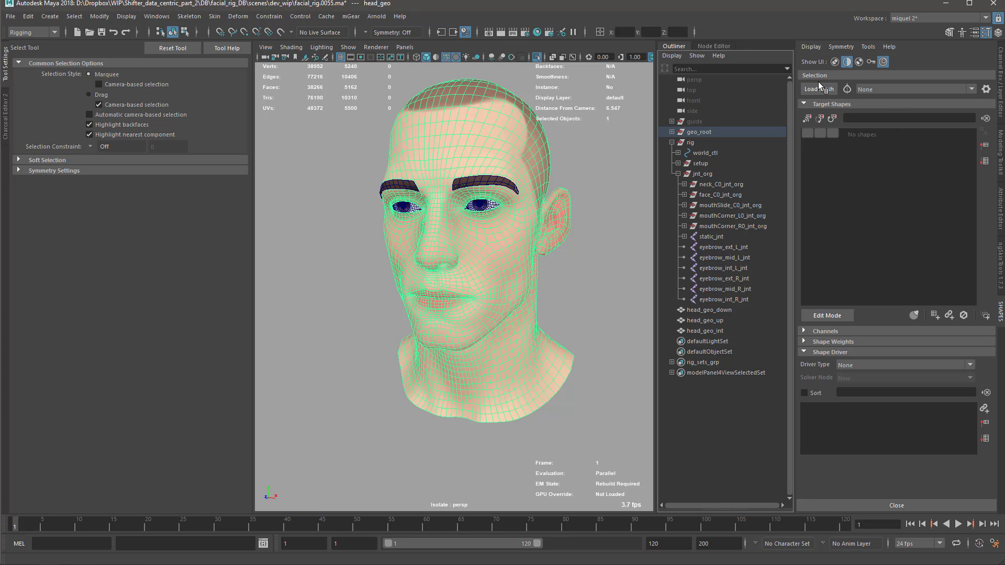
middle_click_drag(525, 206, 522, 185, "alt")
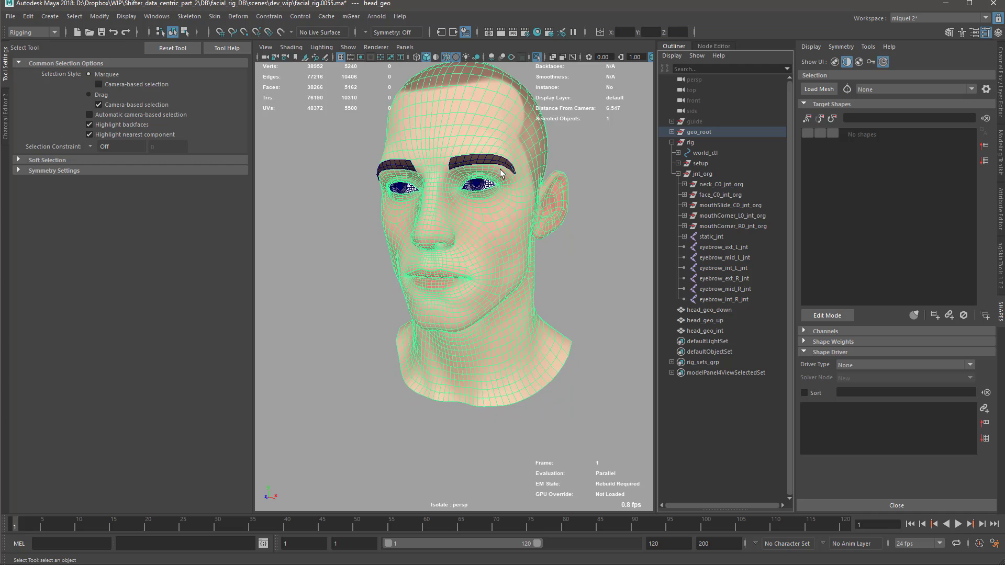
right_click_drag(522, 184, 597, 246, "alt")
middle_click_drag(533, 163, 528, 190, "alt")
right_click_drag(558, 220, 524, 191, "alt")
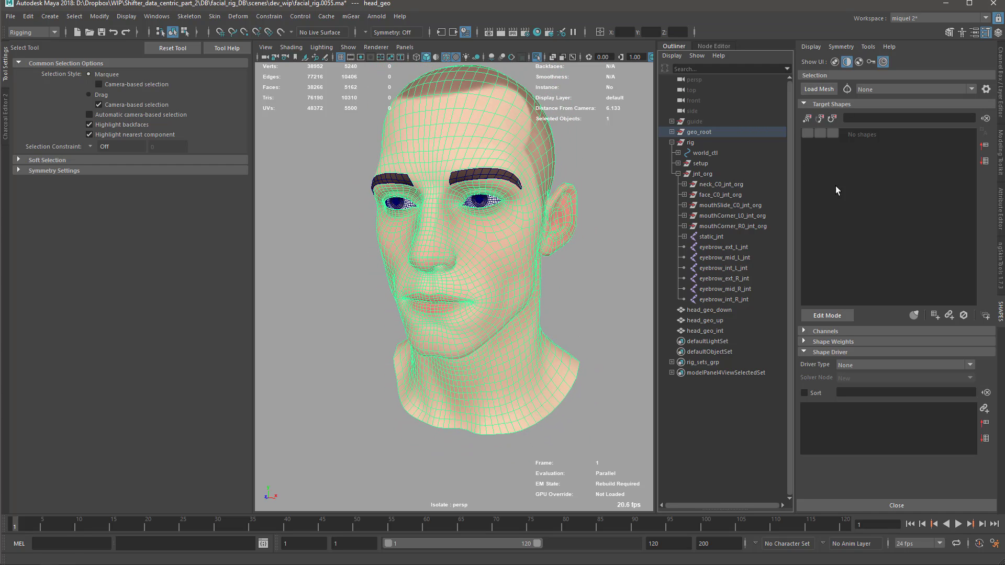
Step: Create a corrective shape on the head in SHAPES edit mode by pulling the cheek and nose with the Grab brush
left_click(825, 315)
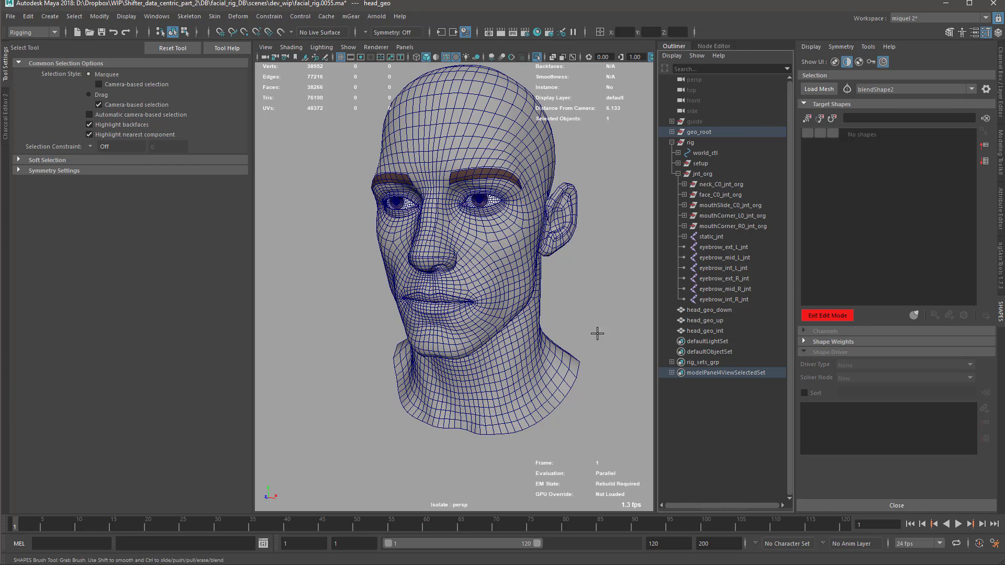
mouse_move(504, 266)
left_mouse_down()
mouse_move(529, 262)
mouse_move(530, 270)
left_mouse_up()
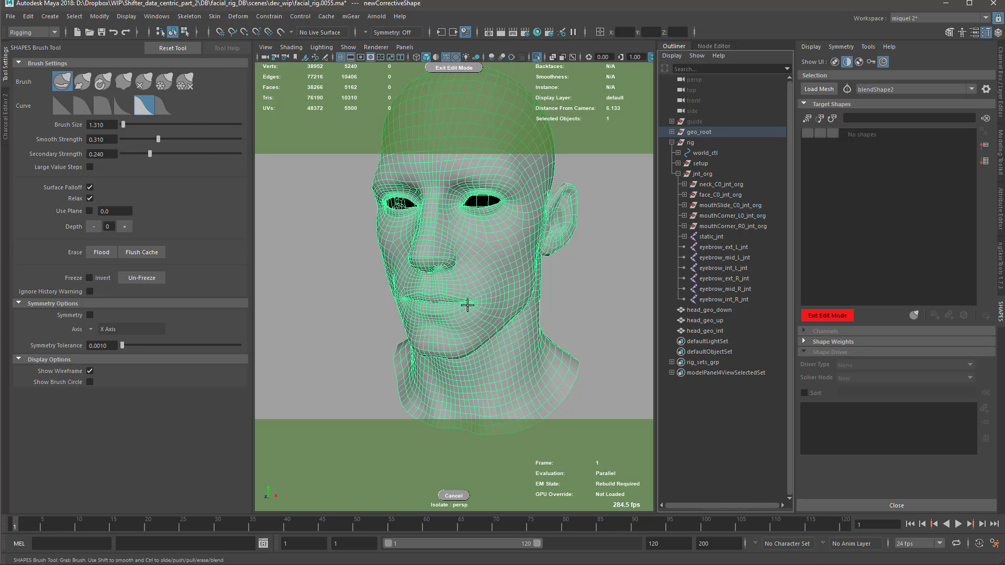
right_click(504, 276)
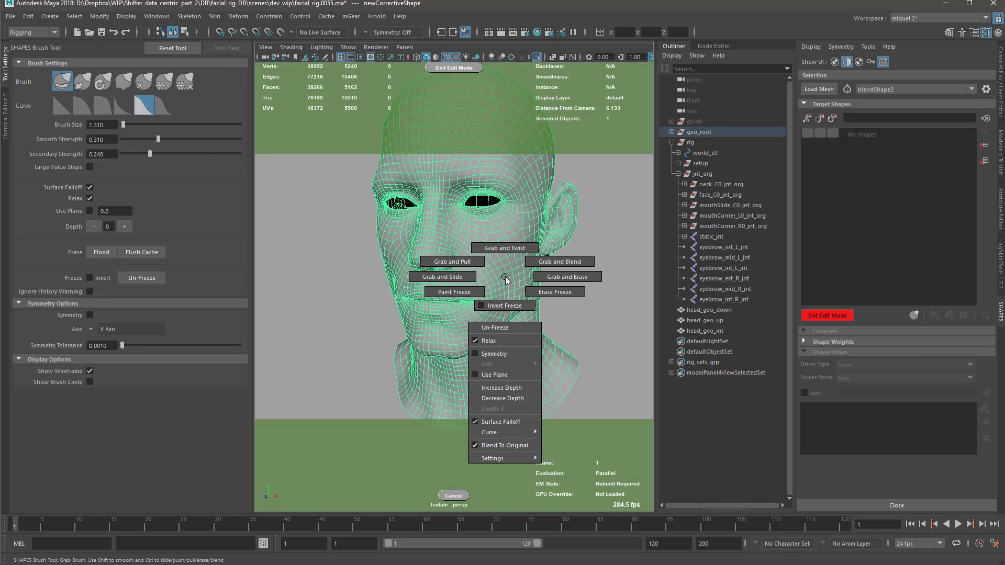
left_click(493, 284)
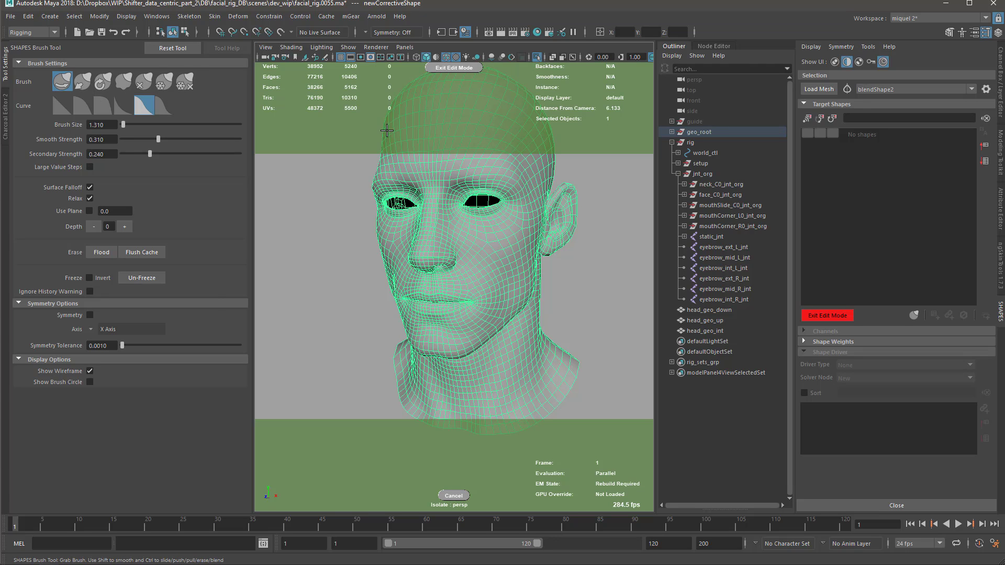
mouse_move(516, 258)
left_mouse_down()
mouse_move(499, 267)
mouse_move(540, 271)
left_mouse_up()
left_click_drag(438, 263, 427, 254)
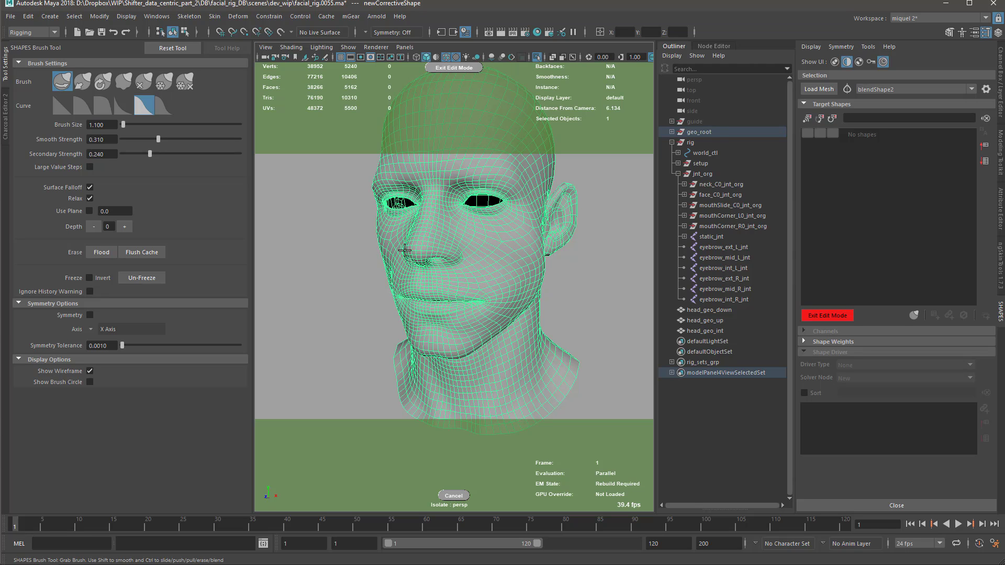
left_click_drag(405, 251, 455, 323, "alt")
left_click(827, 315)
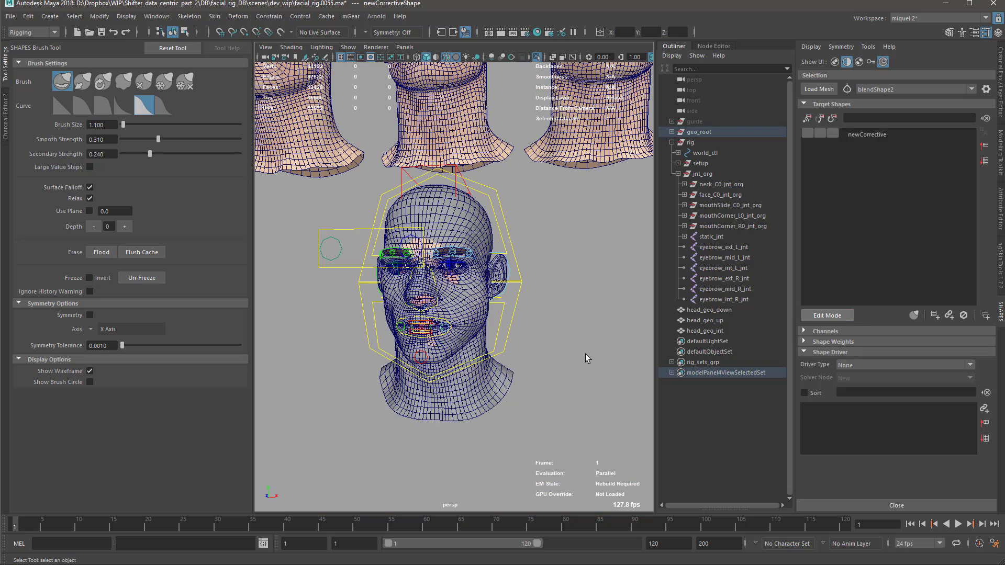
Step: Set the newCorrective target's Base weight to 1.000 and isolate geo_root in the viewport
left_click_drag(877, 346, 941, 348)
left_click(699, 132)
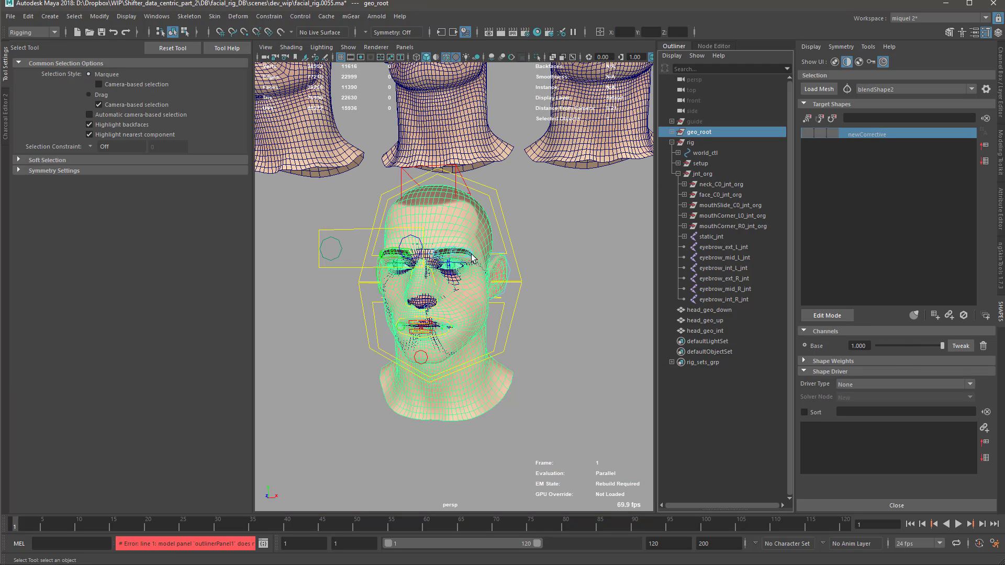
key("ctrl+1")
right_click_drag(398, 263, 471, 361, "alt")
middle_click_drag(471, 361, 496, 306, "alt")
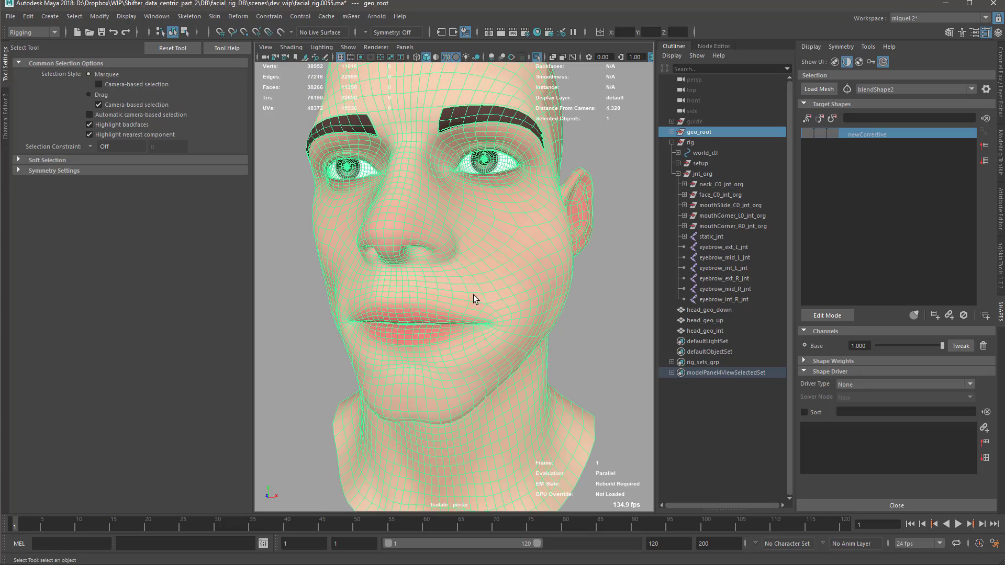
Step: Deselect the geometry and lower the newCorrective target's Base weight to 0.074
left_click(593, 329)
right_click_drag(575, 395, 523, 348, "alt")
middle_click_drag(524, 348, 542, 373, "alt")
left_click_drag(926, 348, 884, 354)
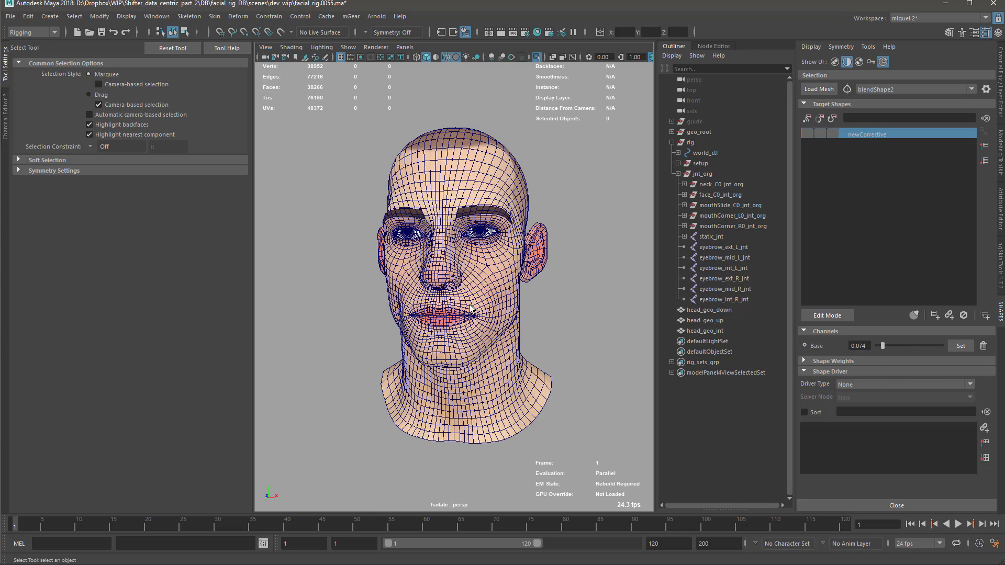
right_click_drag(471, 309, 450, 304, "alt")
middle_click_drag(450, 303, 440, 298, "alt")
left_click_drag(515, 346, 517, 370, "alt")
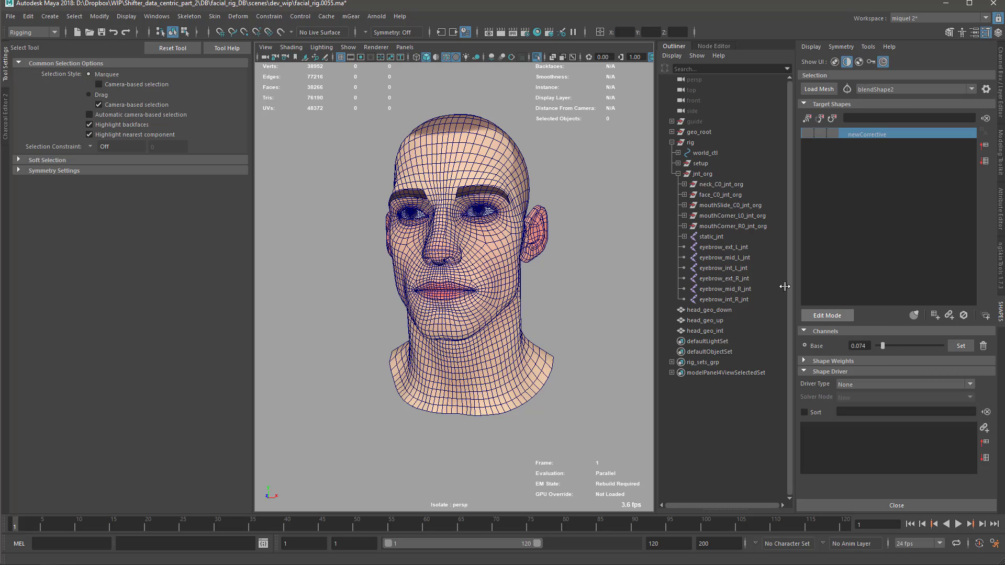
scroll(486, 235, "up", 5)
scroll(518, 314, "down", 5)
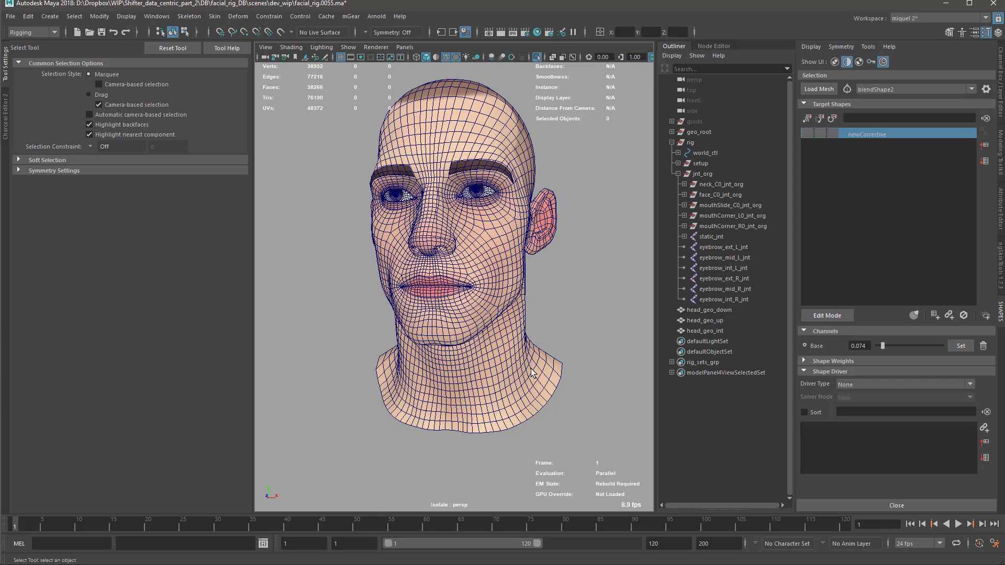
left_click_drag(441, 299, 470, 283, "alt")
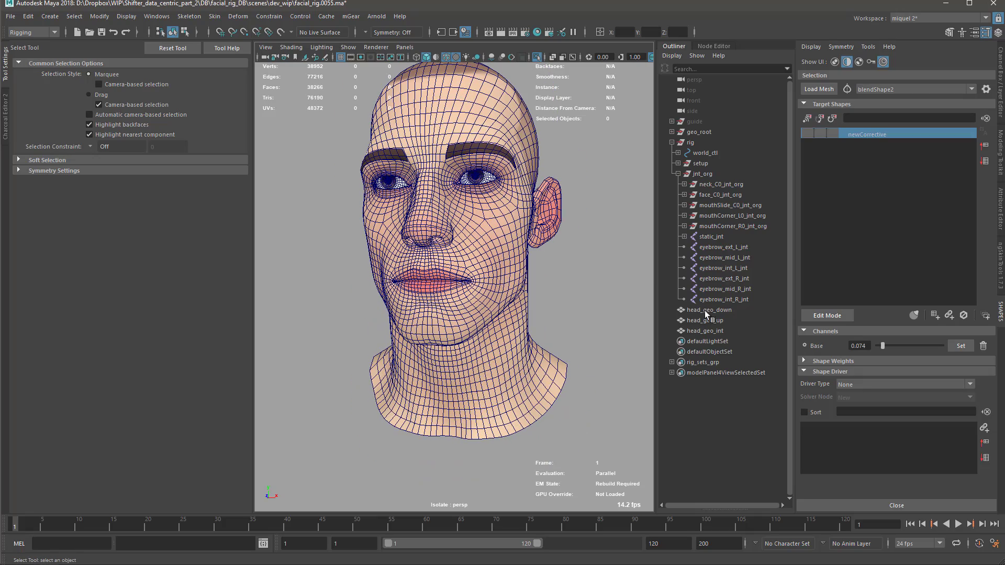
left_click_drag(482, 323, 461, 246, "alt")
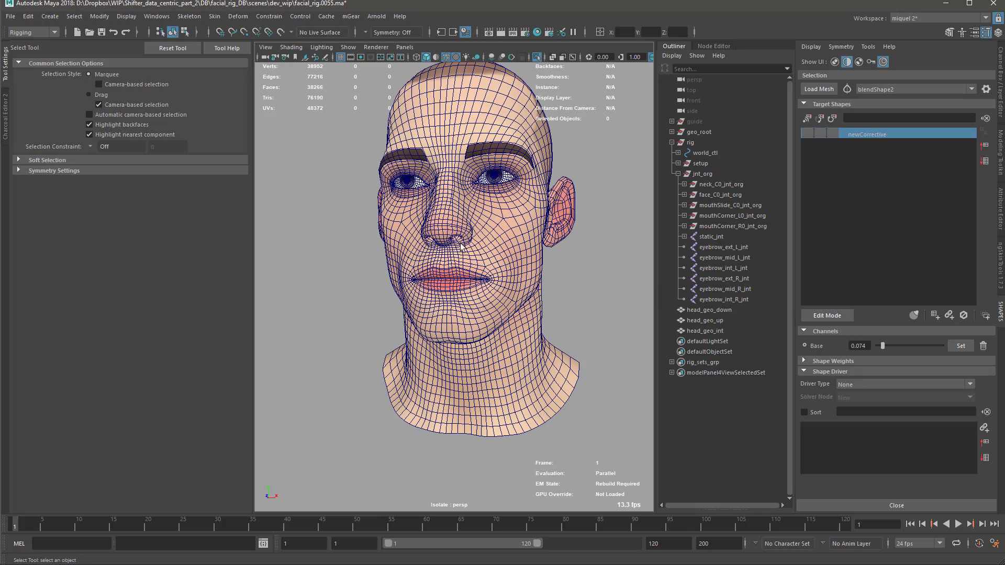
Step: Hide geo_root and turn off the isolated view to expose the rig's setup head and controls
left_click(699, 133)
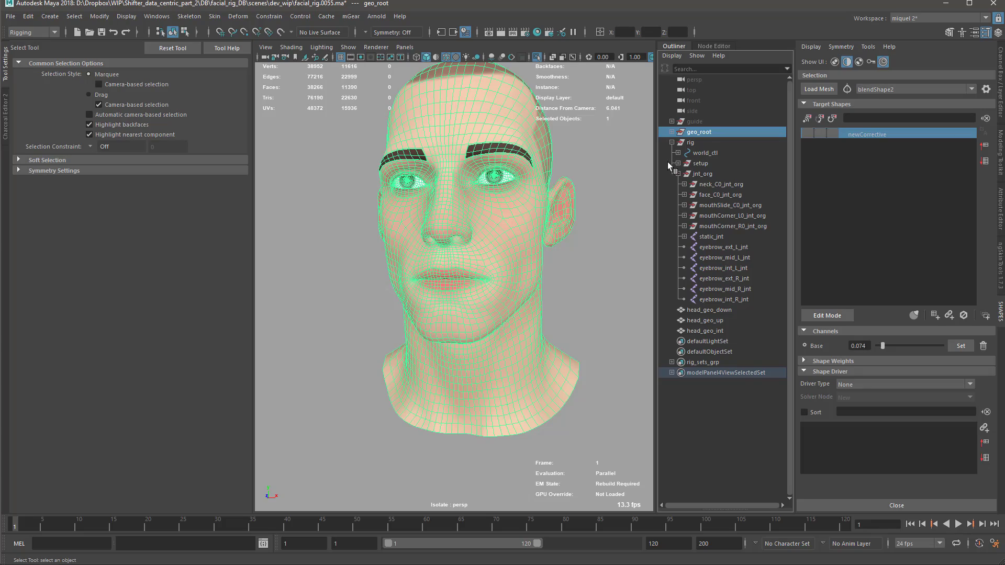
key("ctrl+h")
key("ctrl+1")
left_click_drag(507, 291, 556, 285, "alt")
right_click_drag(557, 284, 576, 294, "alt")
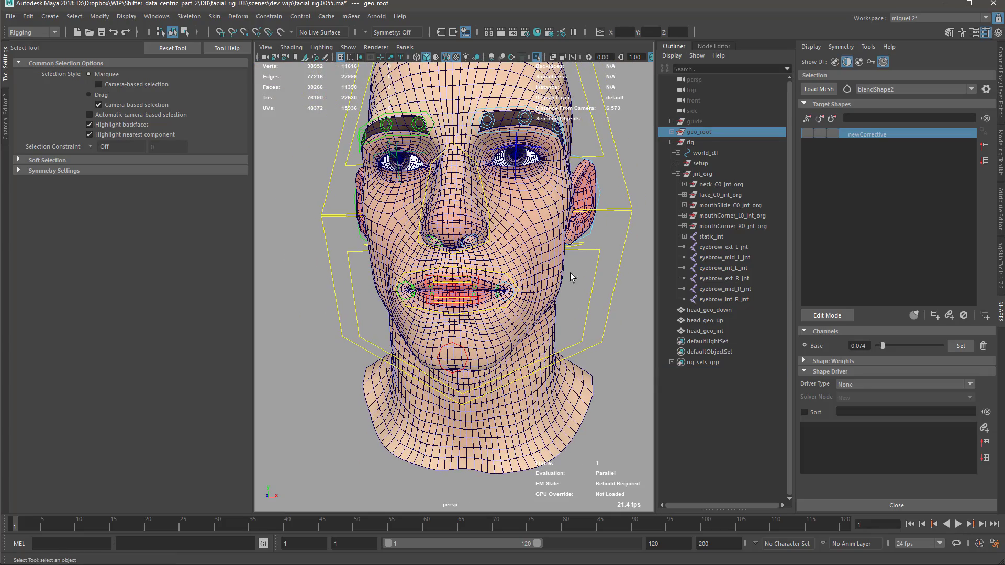
Step: Load head_geo_proportions_setup into the SHAPES editor and accept updating the SHAPES data node with the outside edits
left_click(550, 302)
key("f")
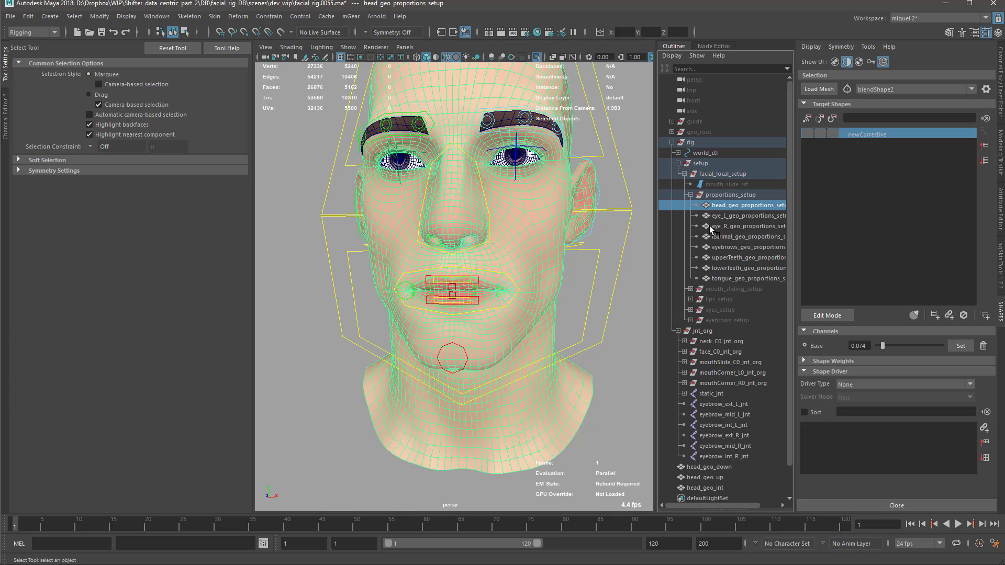
left_click(819, 89)
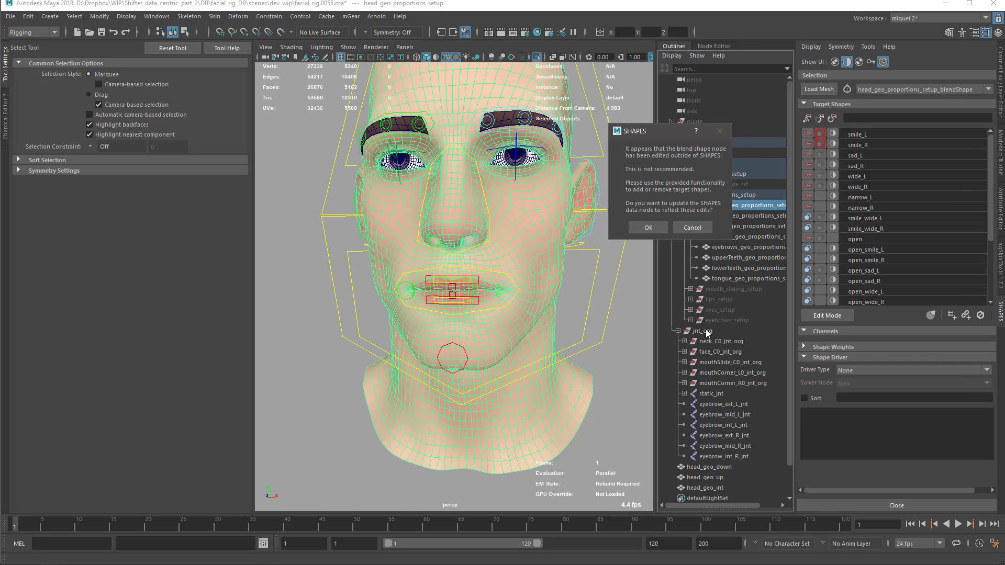
left_click(647, 227)
left_click_drag(515, 190, 540, 259, "alt")
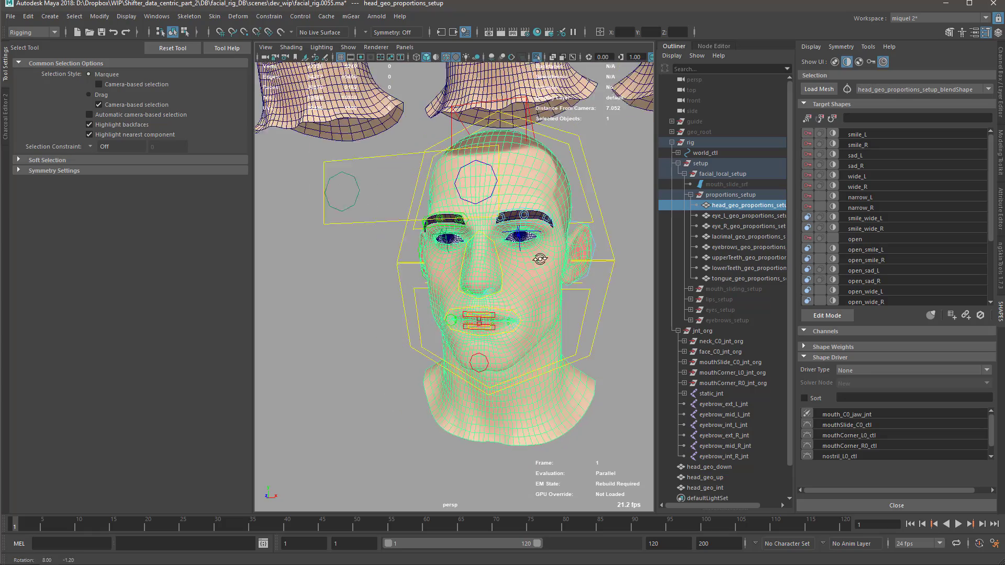
Step: Deselect the head mesh and look through its target list, inspecting the head_geo_mouth_sliding_setup and head_geo_eyes_setup targets
right_click_drag(540, 259, 543, 234, "alt")
middle_click_drag(542, 234, 540, 273, "alt")
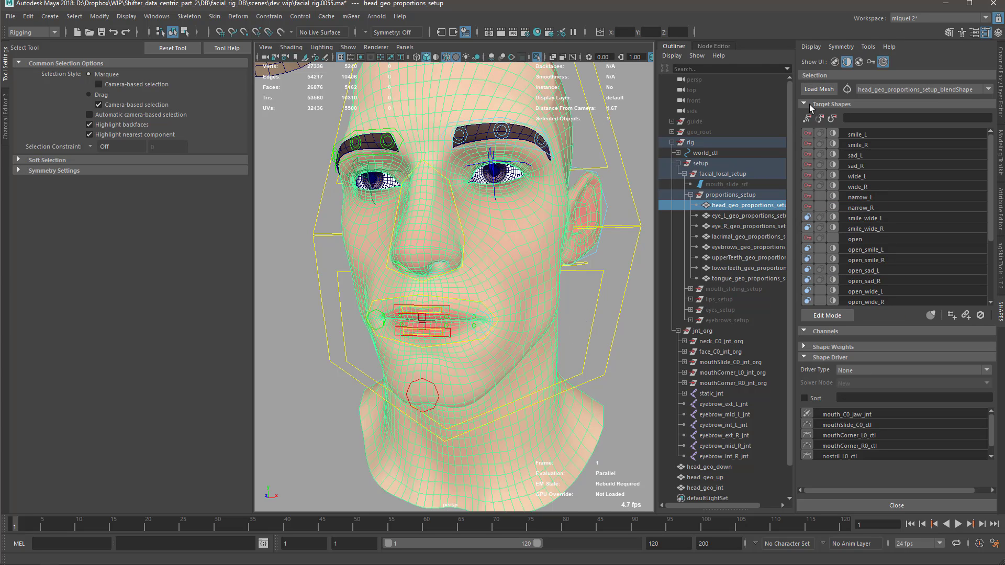
left_click(575, 306)
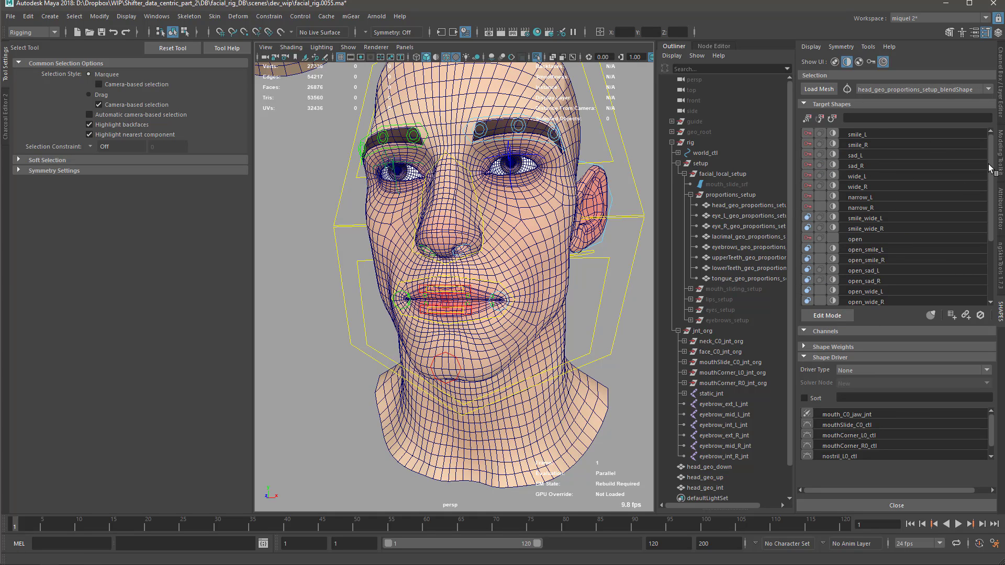
left_click_drag(989, 168, 991, 231)
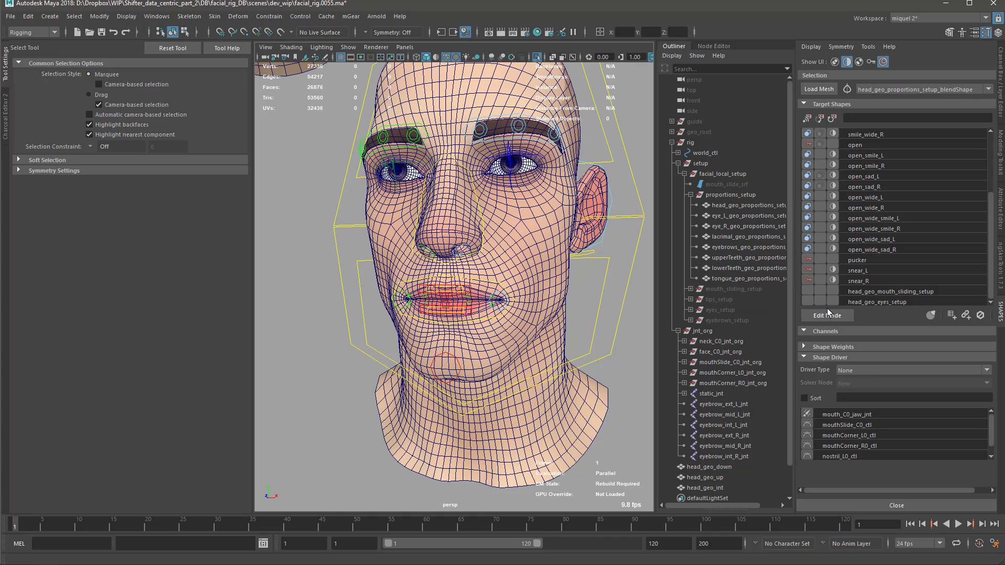
left_click(866, 291)
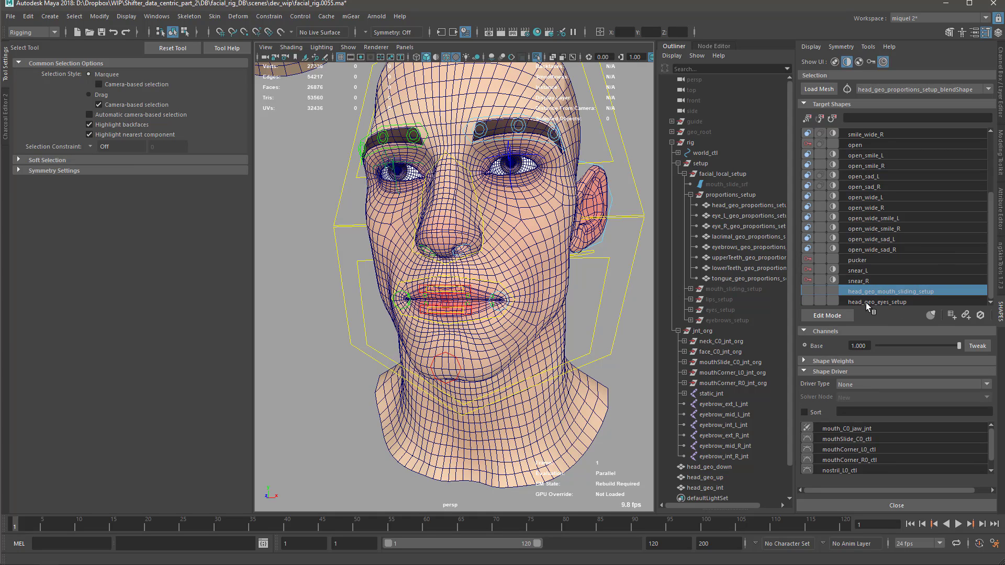
left_click(865, 302)
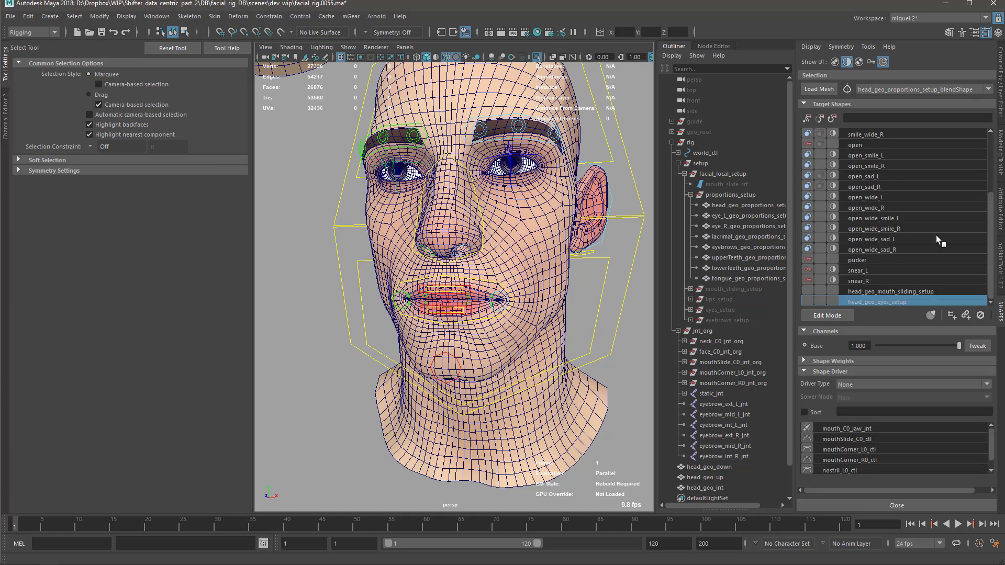
left_click_drag(990, 217, 991, 154)
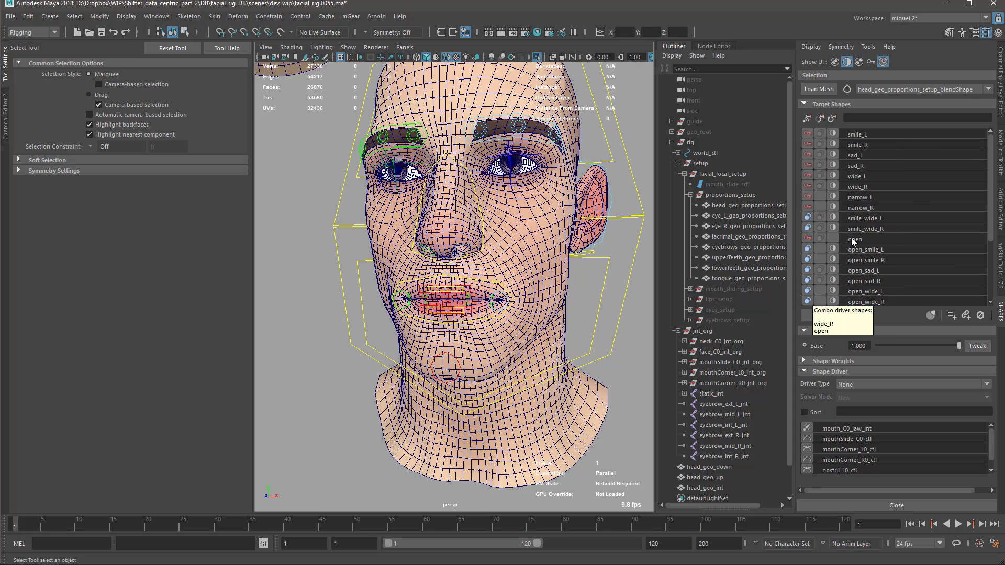
right_click_drag(437, 308, 465, 305, "alt")
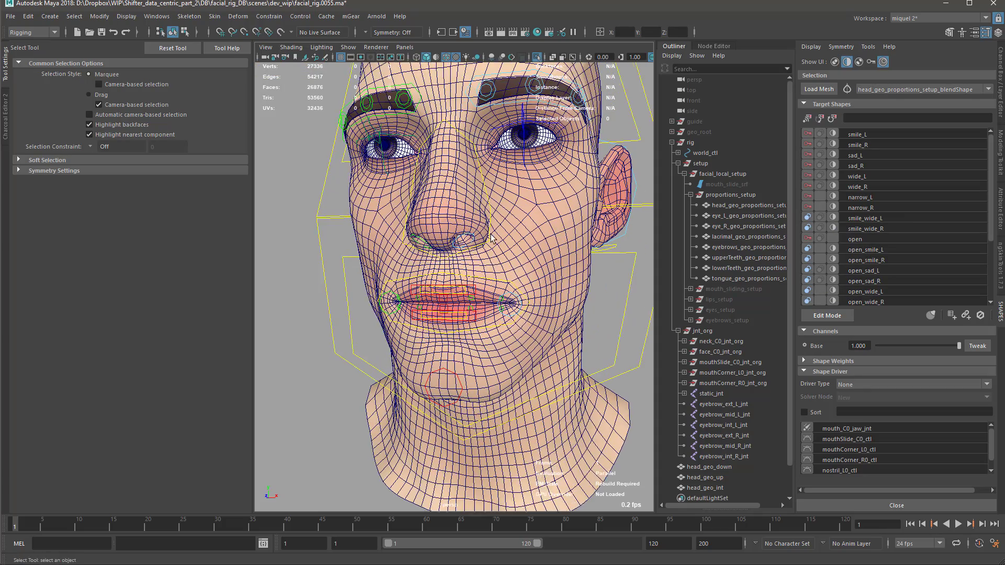
middle_click_drag(466, 305, 458, 319, "alt")
right_click_drag(549, 301, 511, 267, "alt")
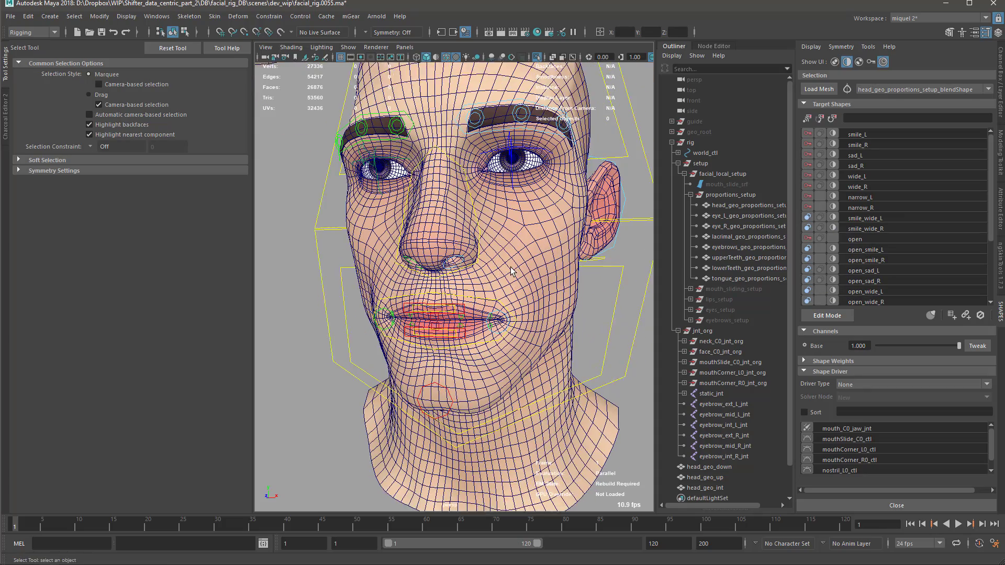
middle_click_drag(510, 267, 500, 255, "alt")
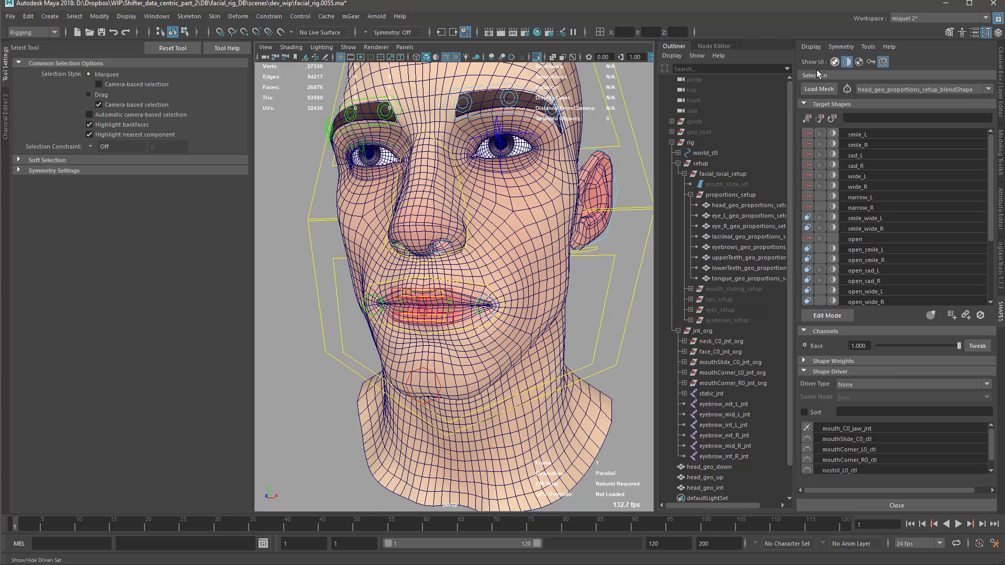
Step: Try out the SHAPES editor's section visibility by hiding Shape Weights and Shape Driver, briefly showing Animation, and restoring the original sections
left_click(846, 61)
left_click(883, 62)
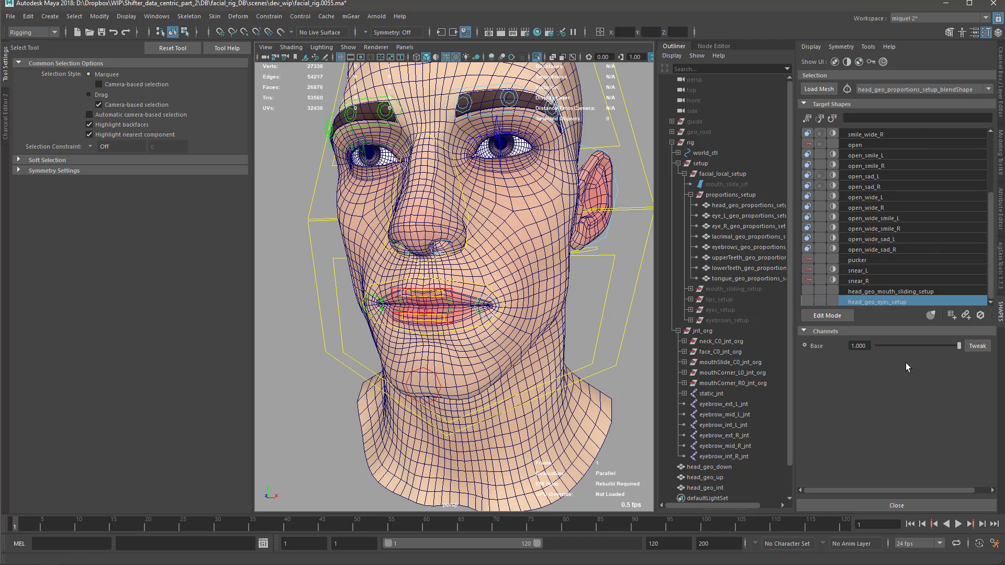
left_click(846, 62)
left_click(871, 61)
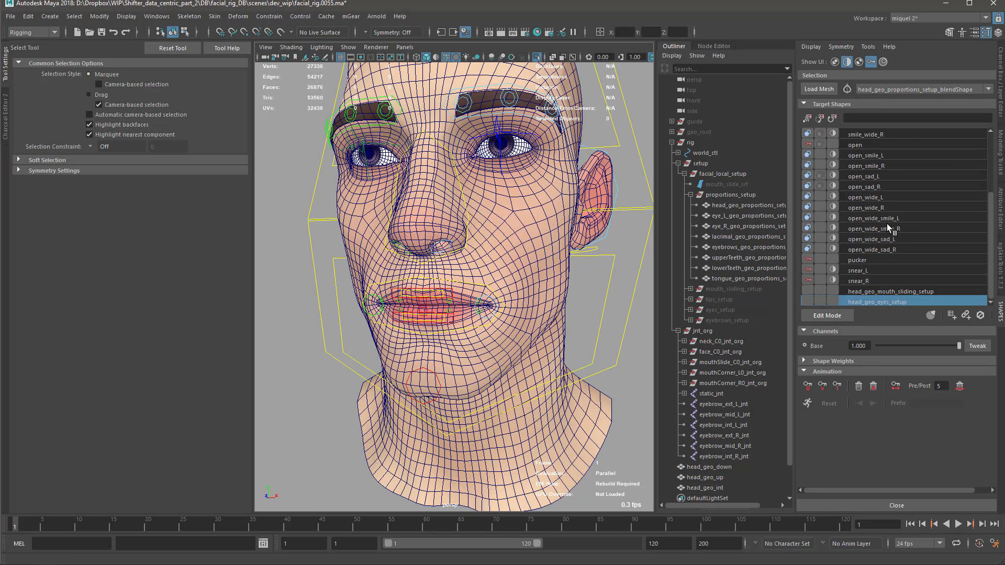
left_click(870, 61)
left_click(883, 61)
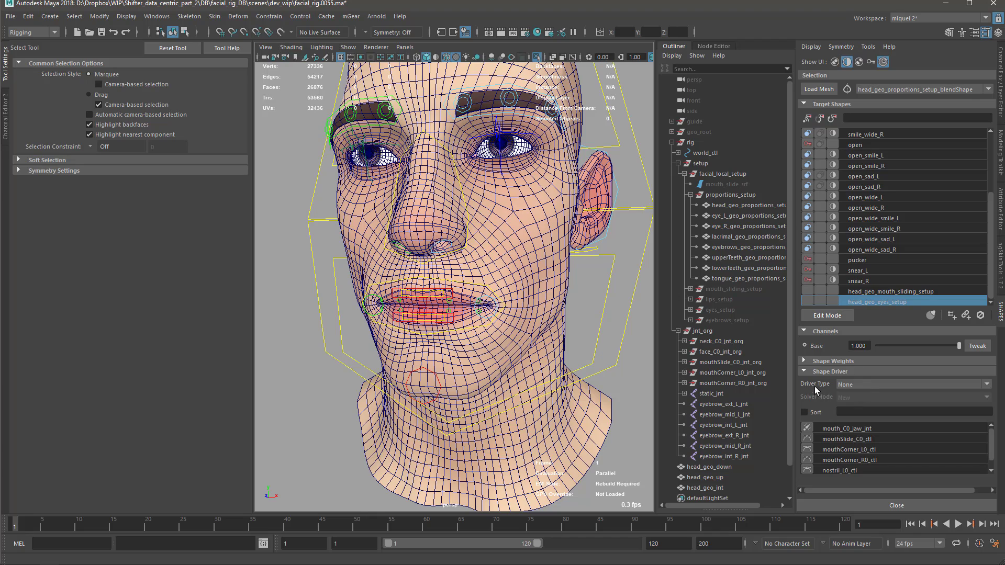
Step: Select the smile_wide_R target and review its Shape Weights tools and the Shape Driver list
left_click(804, 373)
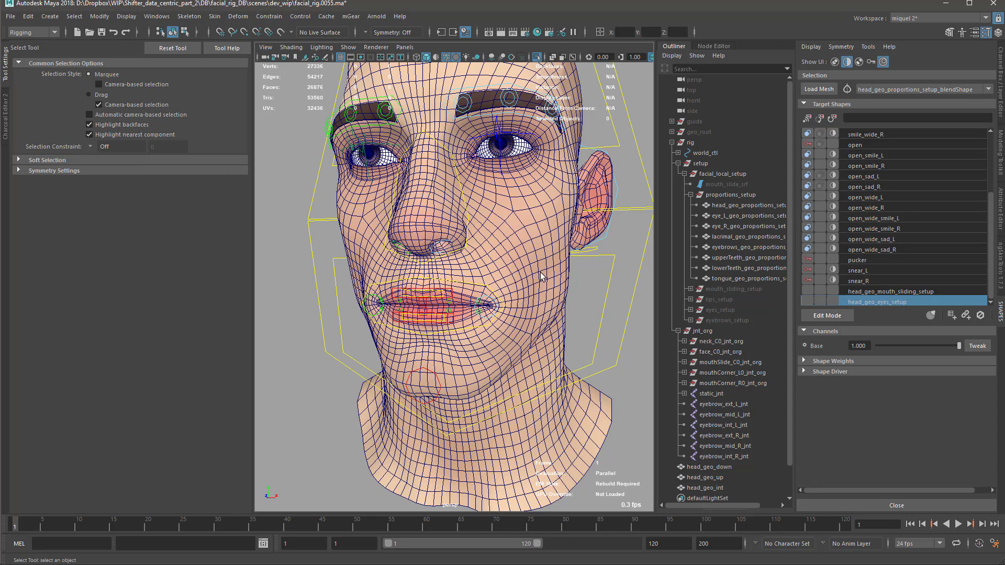
left_click(862, 134)
left_click(803, 371)
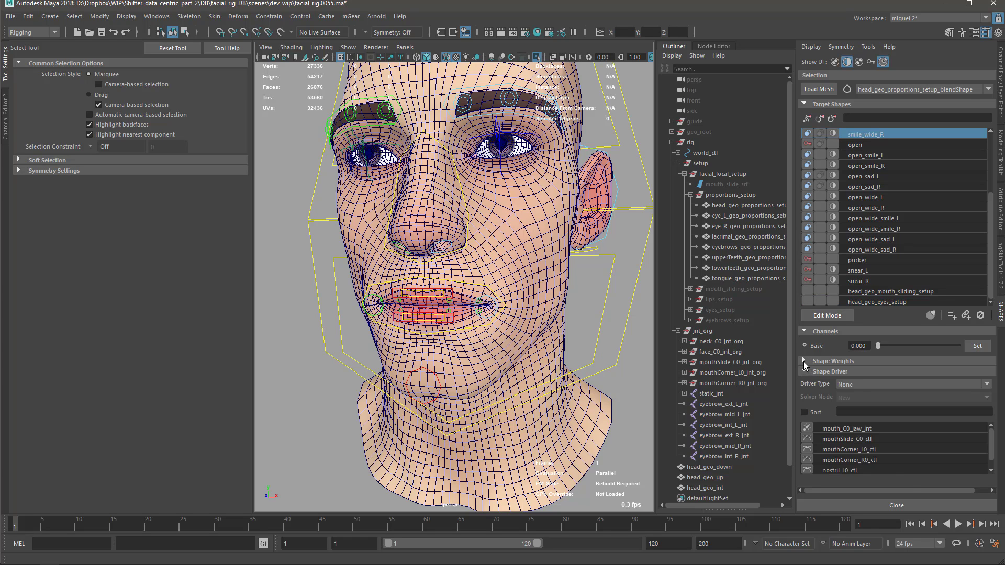
left_click(803, 361)
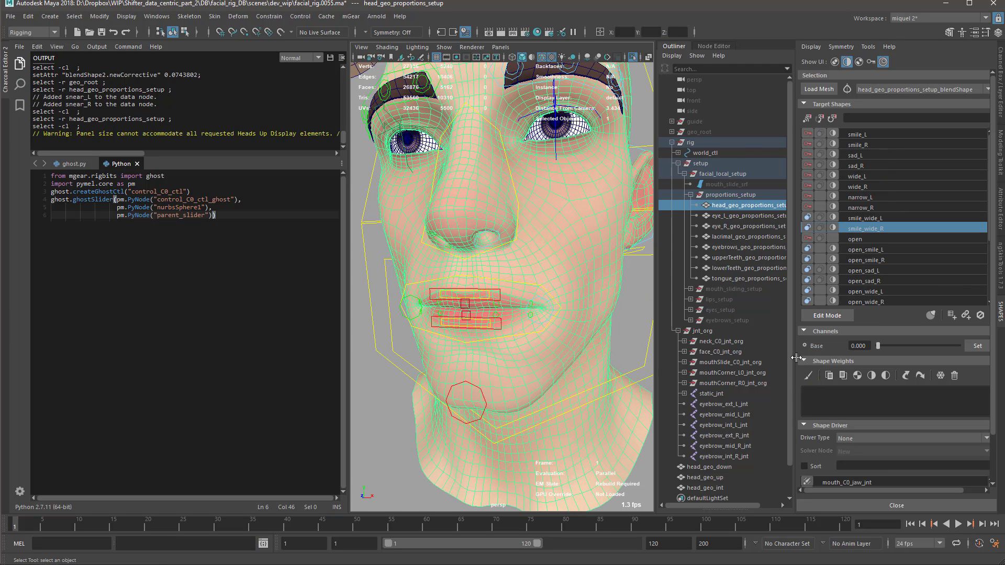
left_click(803, 361)
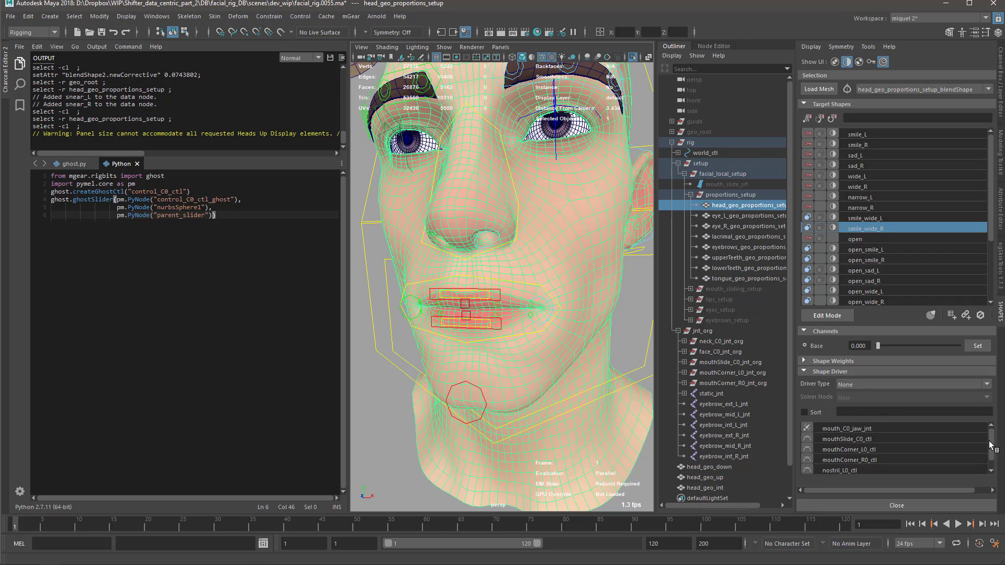
mouse_move(992, 448)
left_mouse_down()
mouse_move(992, 459)
mouse_move(995, 439)
left_mouse_up()
Step: Shrink and collapse the Charcoal Editor to give the viewport more room, keeping the whole face in view
left_click_drag(346, 220, 162, 218)
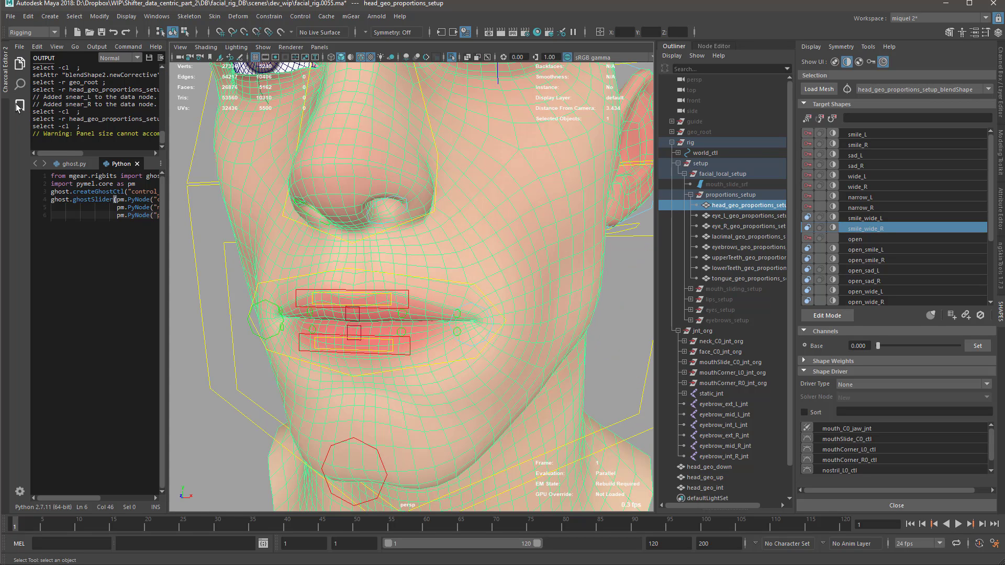
left_click(19, 107)
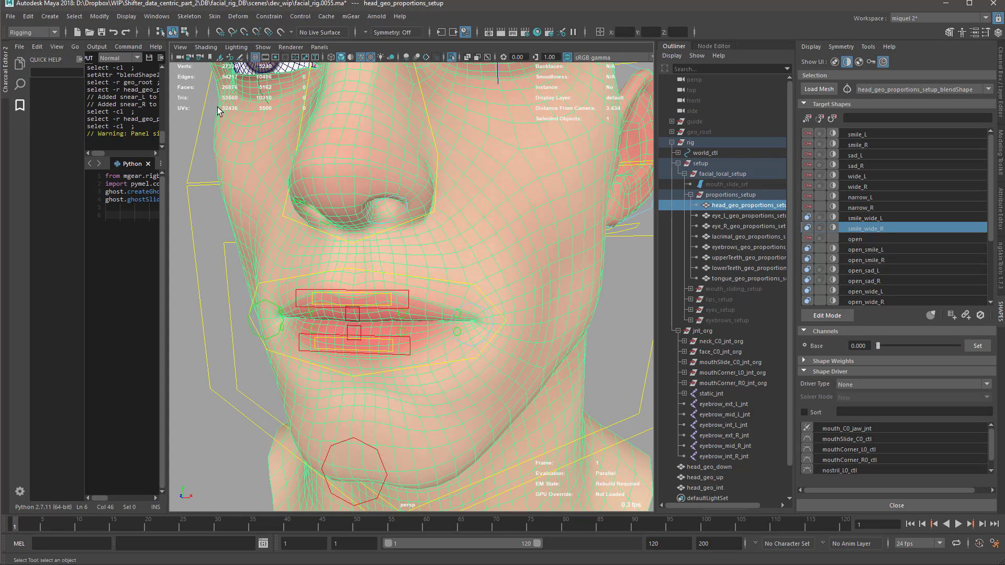
left_click(6, 89)
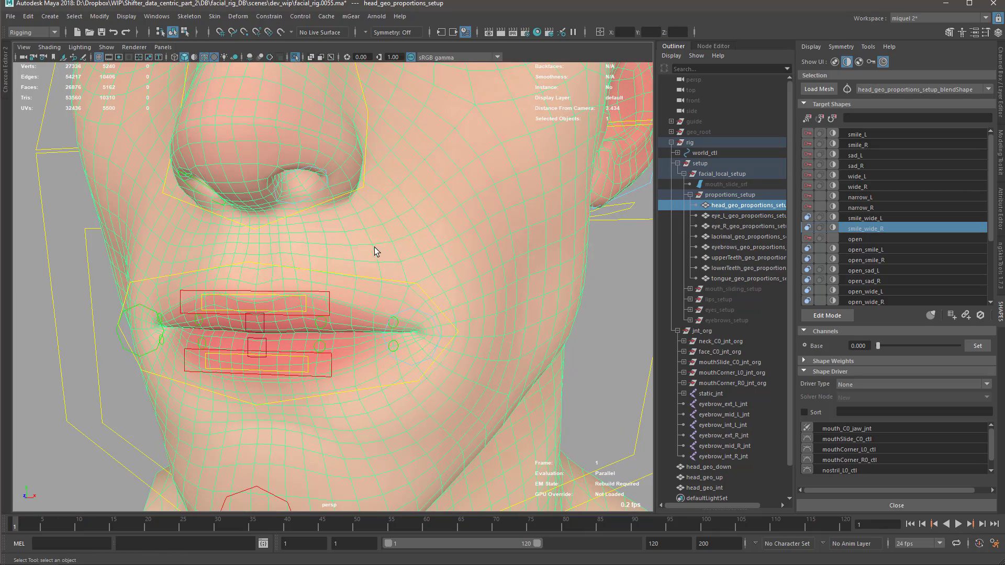
mouse_move(377, 250)
right_mouse_down("alt")
mouse_move(321, 283)
mouse_move(384, 247)
right_mouse_up("alt")
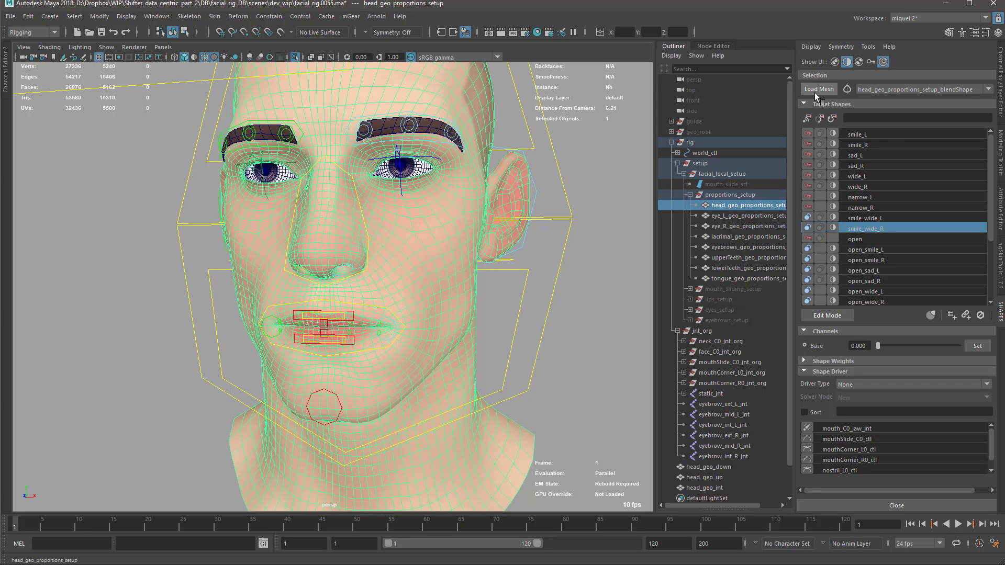
Step: Keep head_geo_proportions_setup_blendShape as the loaded node and inspect the drivers of the smile_L, wide_L and smile_wide_L targets
left_click(987, 89)
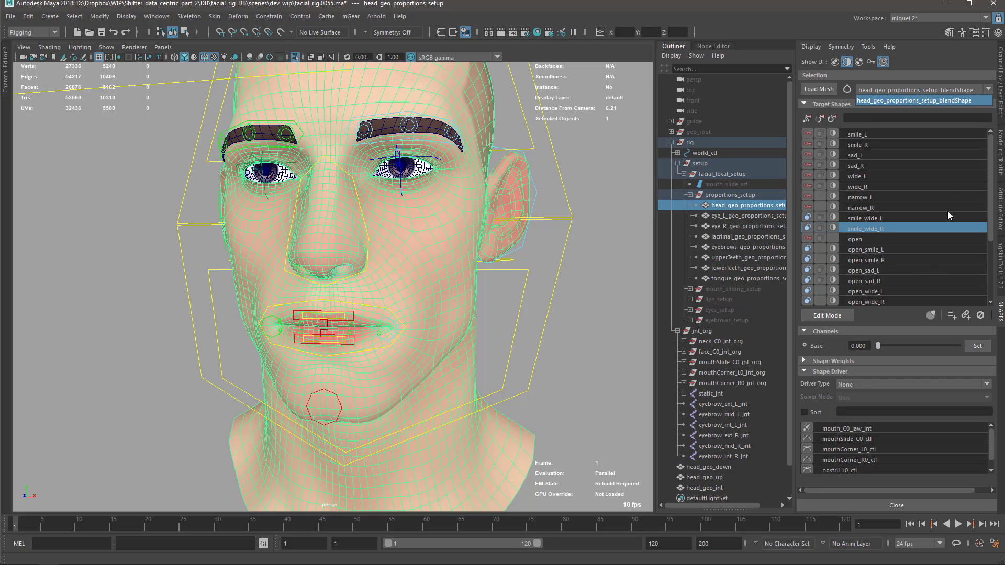
left_click(865, 100)
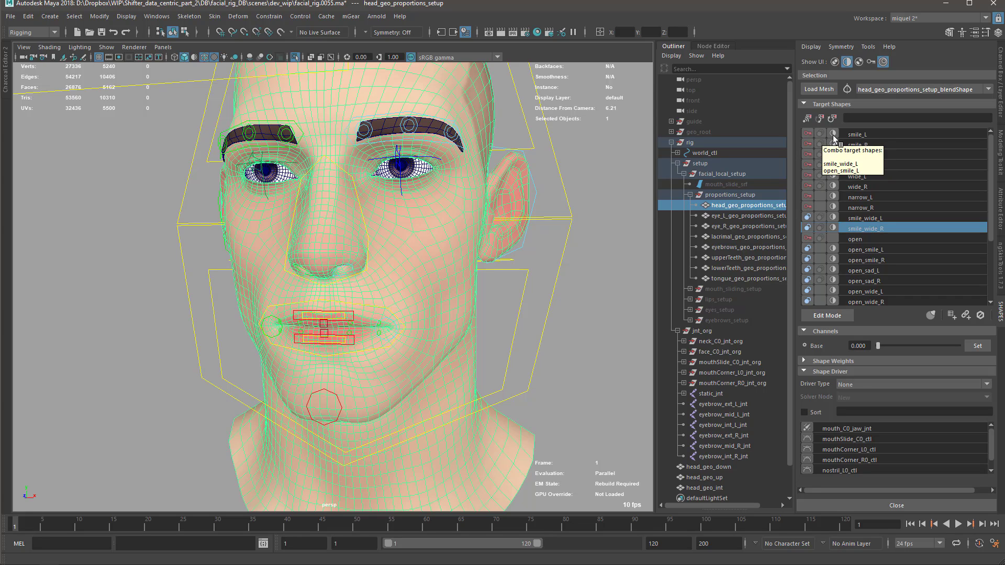
left_click(856, 135)
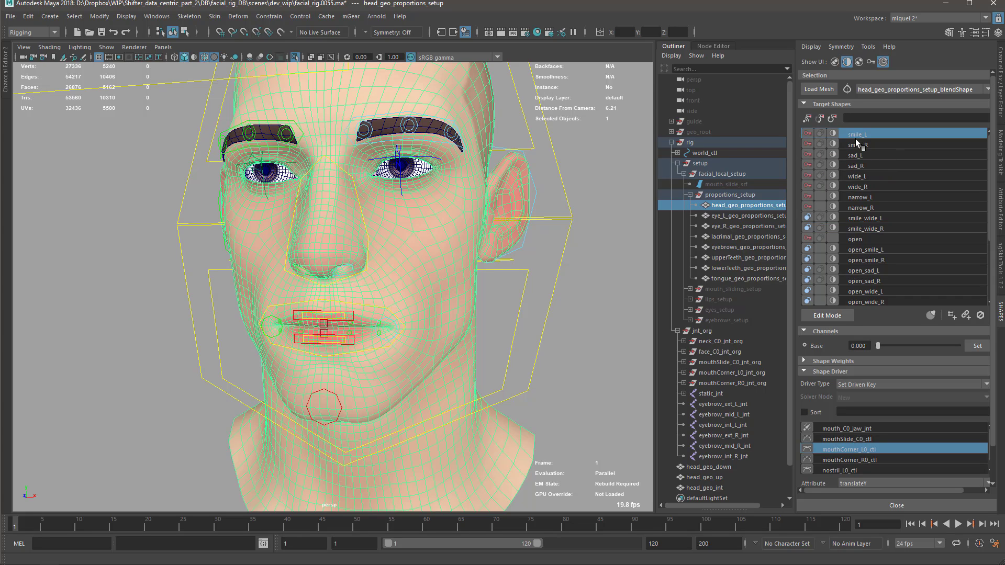
left_click(859, 176)
left_click(856, 219)
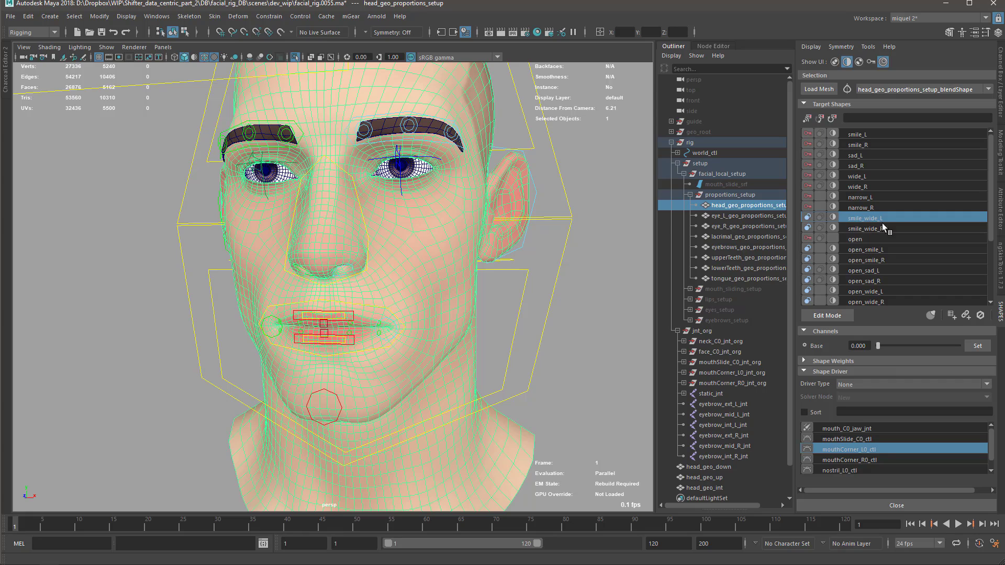
Step: Examine the combo relationships of the smile_wide_L, smile_L, sad_L and wide_R targets
mouse_move(810, 218)
mouse_move(822, 133)
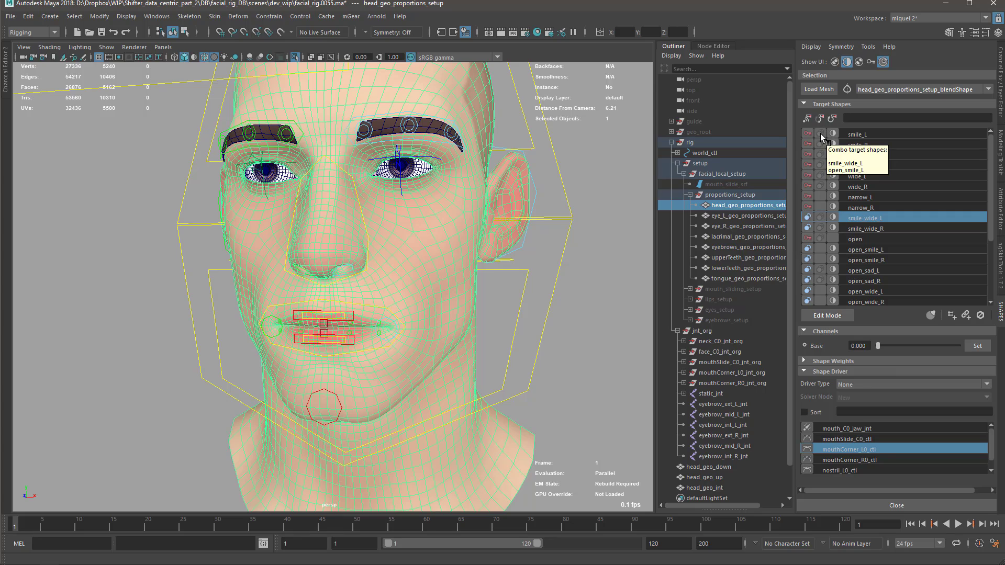
mouse_move(821, 155)
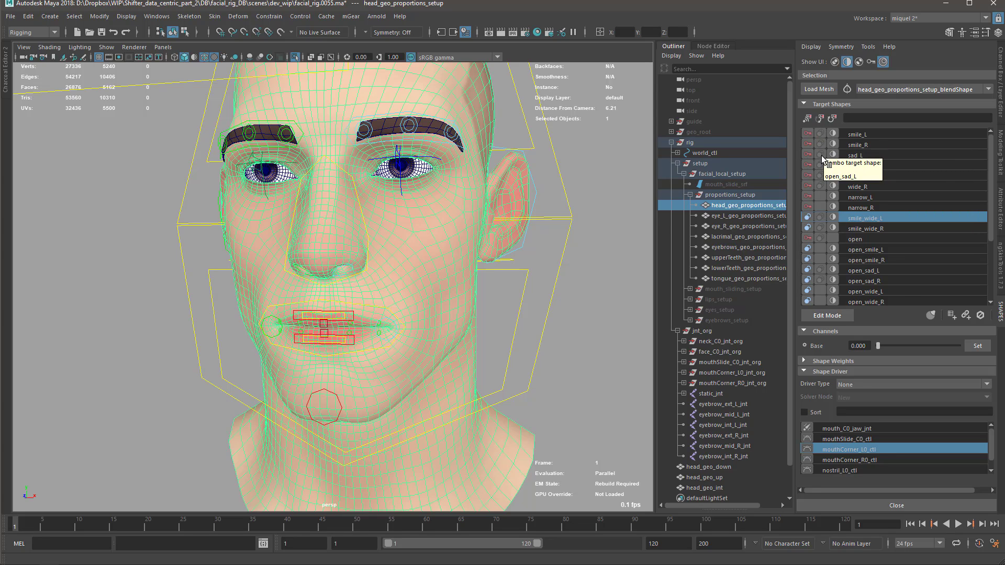
mouse_move(819, 186)
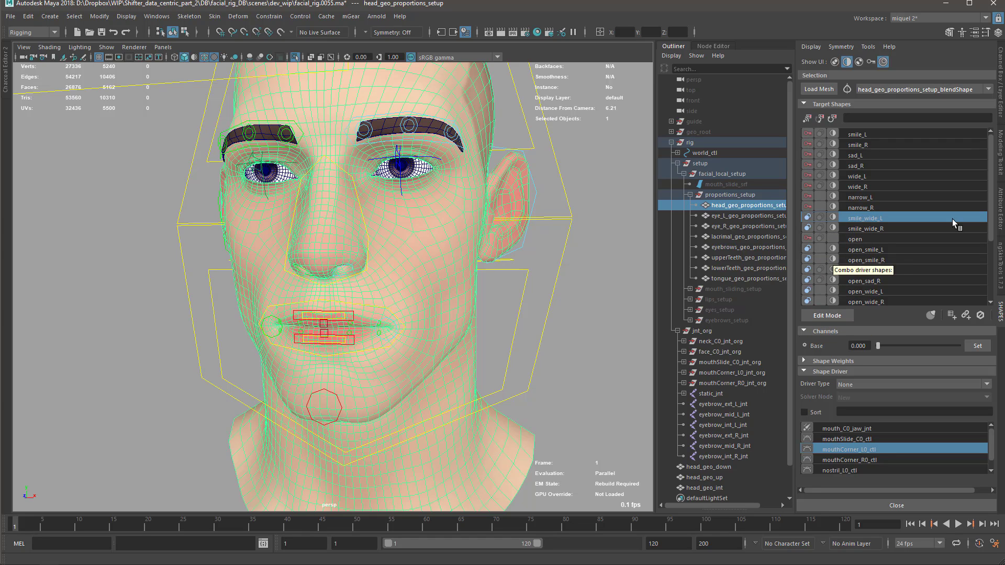
Step: Open the Process Shape Driver options for the smile_L target and dismiss them without editing or deleting the driver
mouse_move(991, 215)
left_mouse_down()
mouse_move(991, 287)
mouse_move(983, 208)
left_mouse_up()
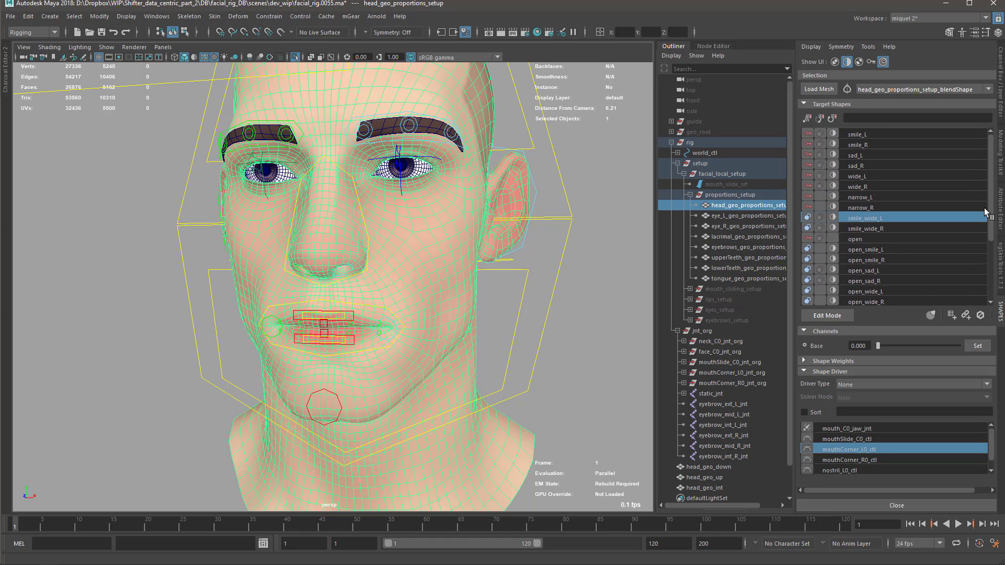
left_click(808, 137)
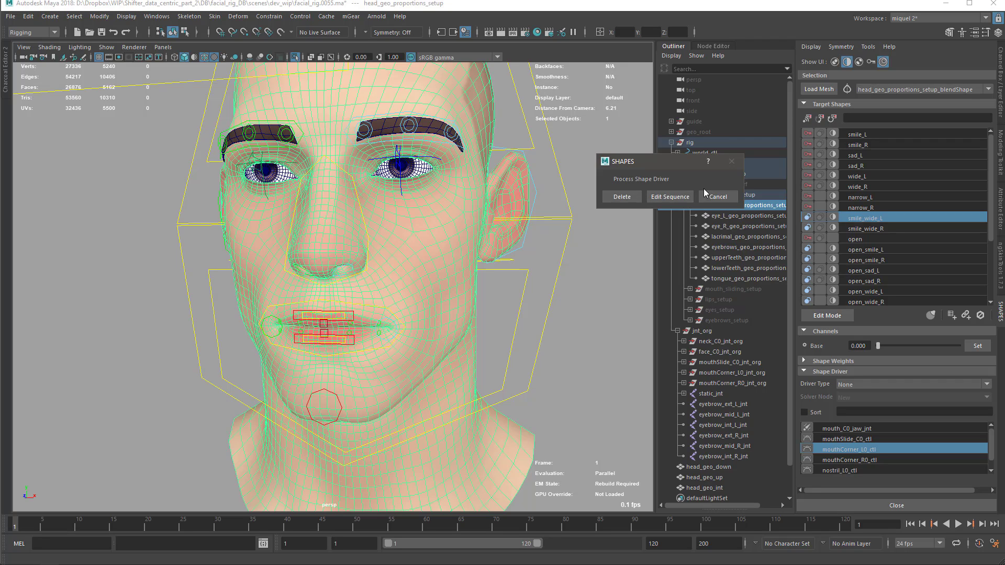
left_click(717, 197)
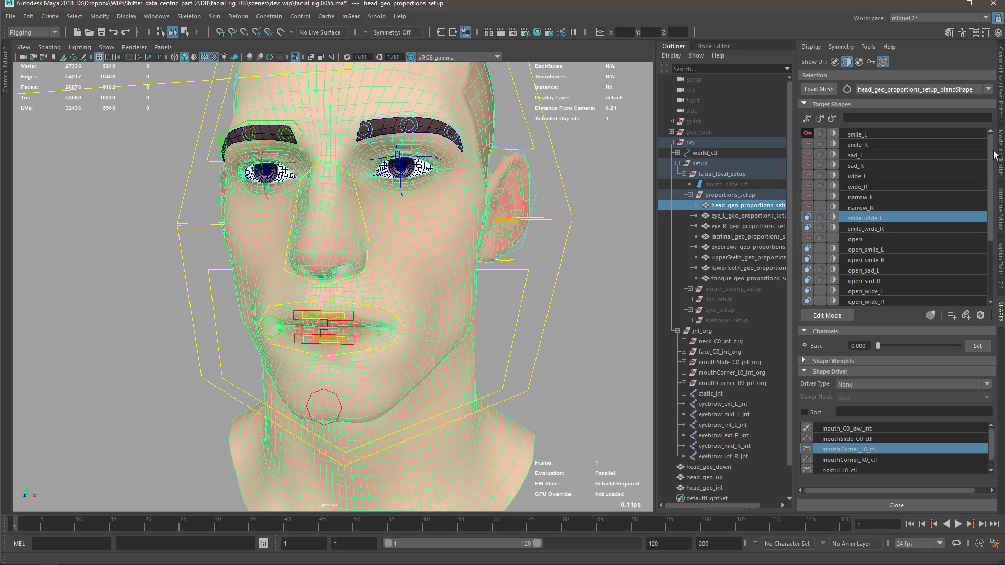
Step: Filter the target shapes by "smi" and clear the filter to restore the full list
left_click(880, 118)
type("smi")
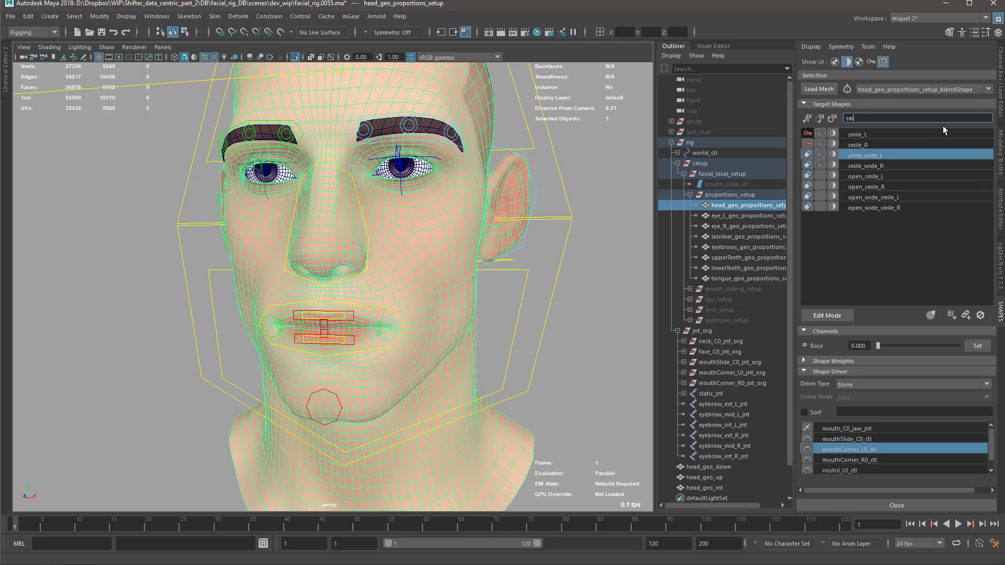
key("BackSpace")
key("BackSpace")
key("BackSpace")
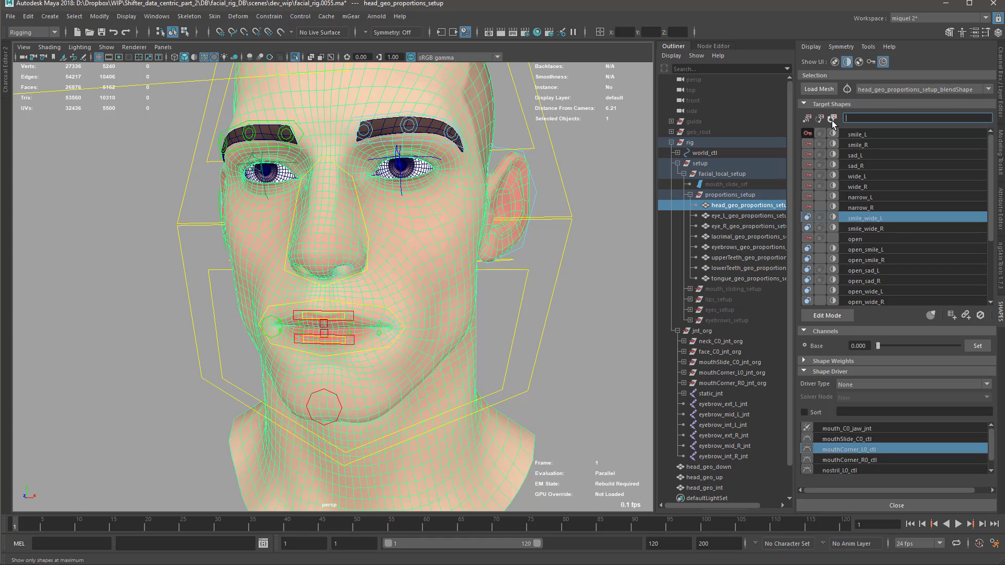
Step: Enable the active-shape markers in the target list and move mouthCorner_L0_ctl upward and outward to drive the smile and wide shapes
left_click(806, 118)
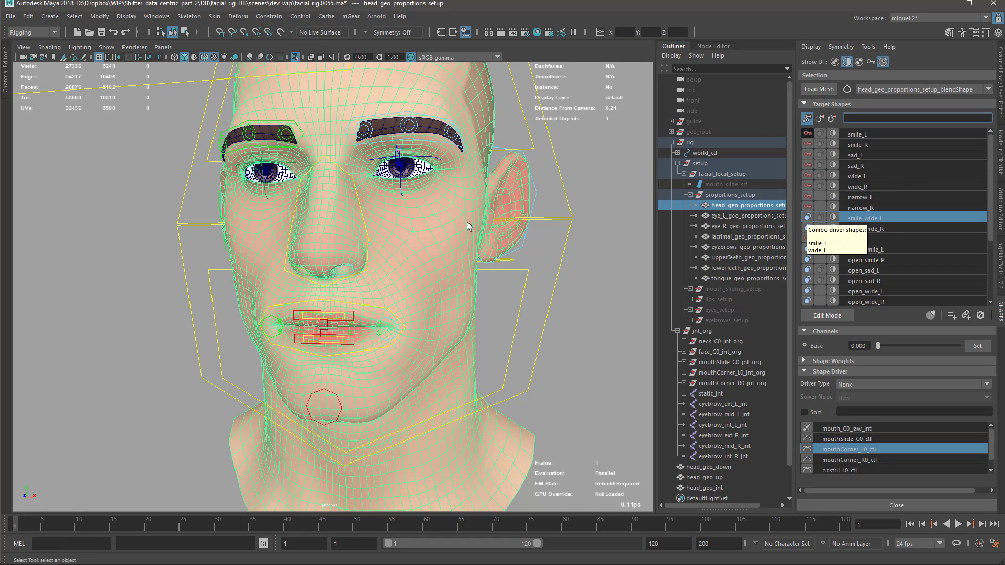
left_click(394, 344)
key("w")
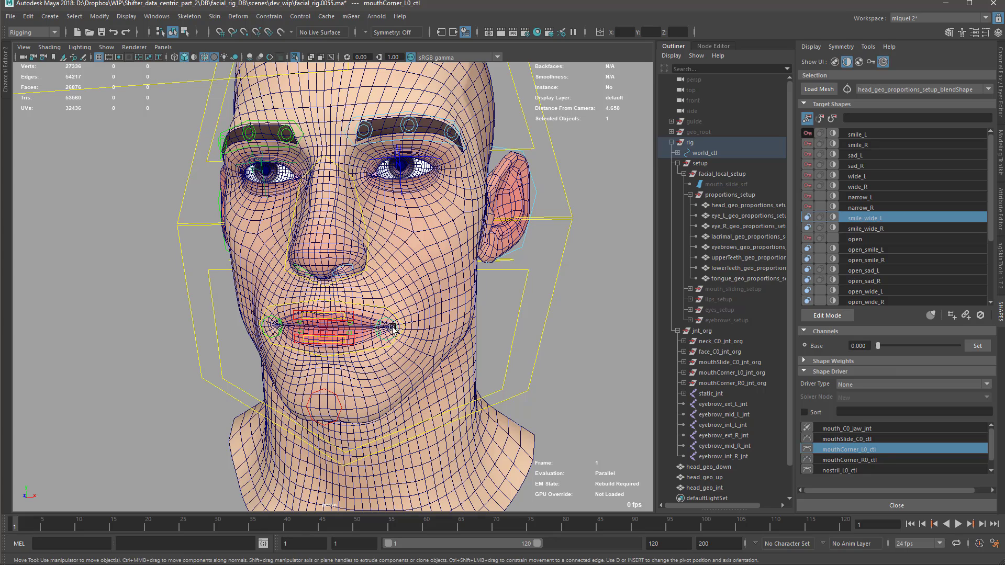
left_click_drag(429, 296, 464, 244)
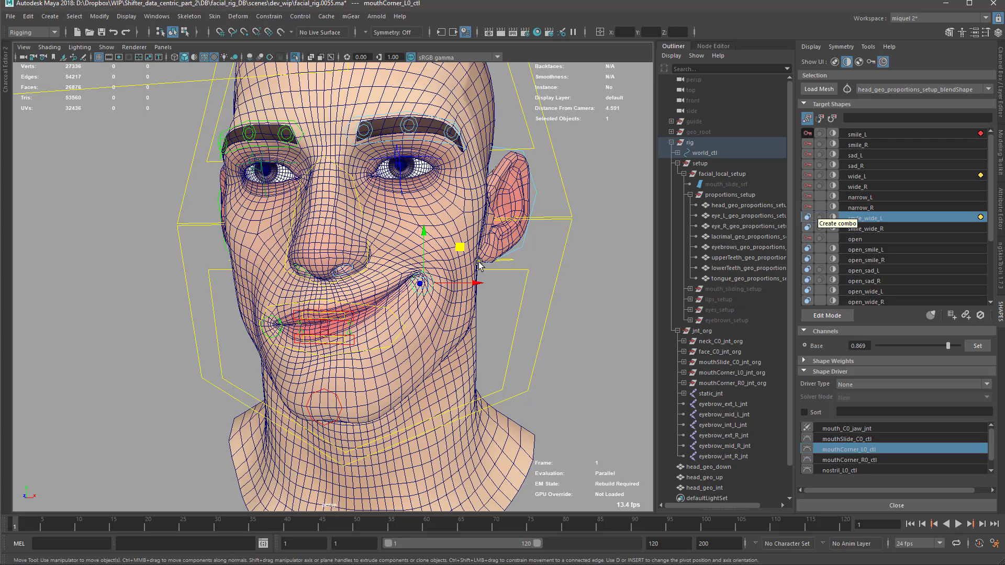
Step: Move mouthCorner_L0_ctl slightly further outward, and review the color label options for the smile_wide_L target without applying one
mouse_move(459, 247)
left_mouse_down()
mouse_move(455, 269)
mouse_move(472, 257)
left_mouse_up()
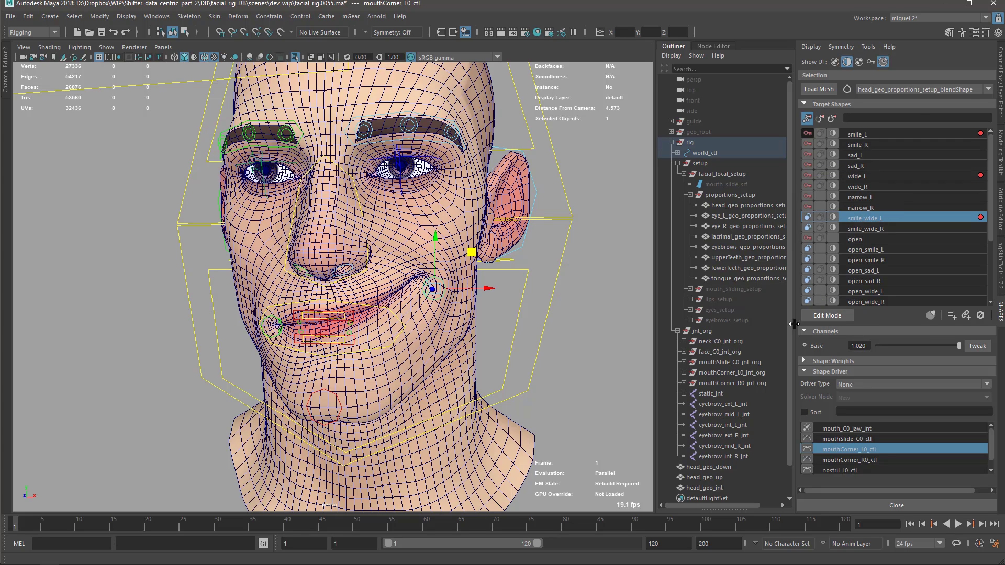
right_click(869, 218)
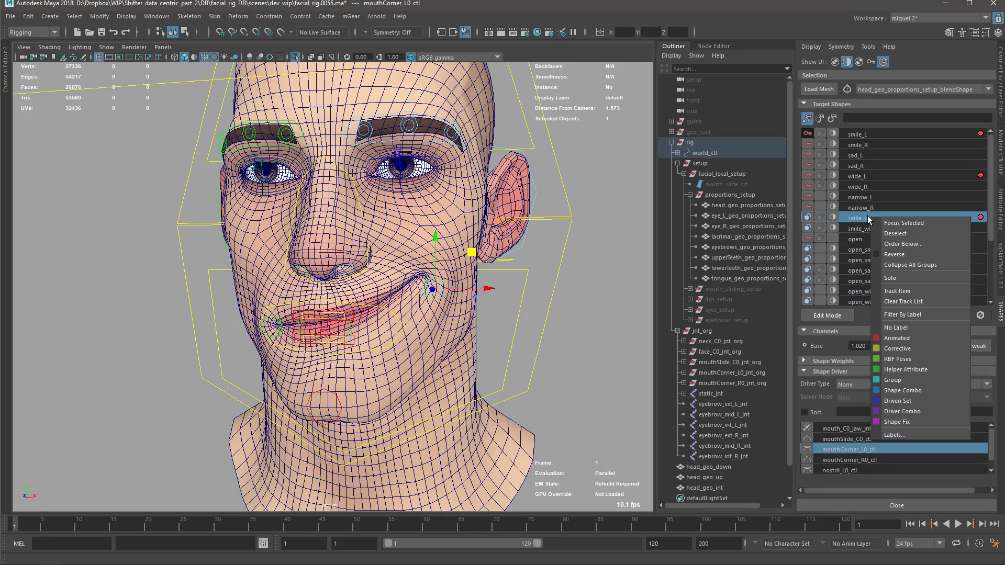
right_click(856, 151)
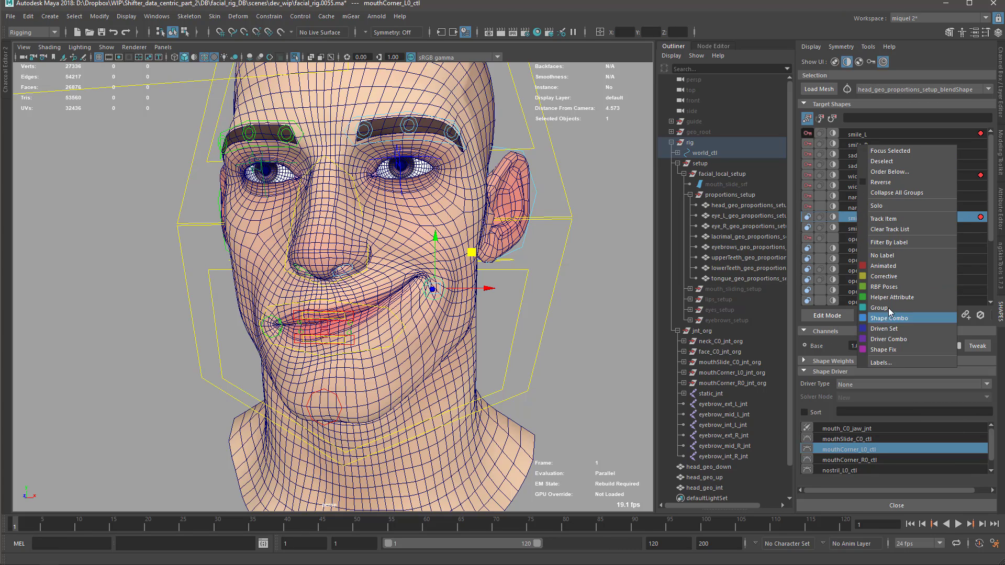
left_click(1001, 348)
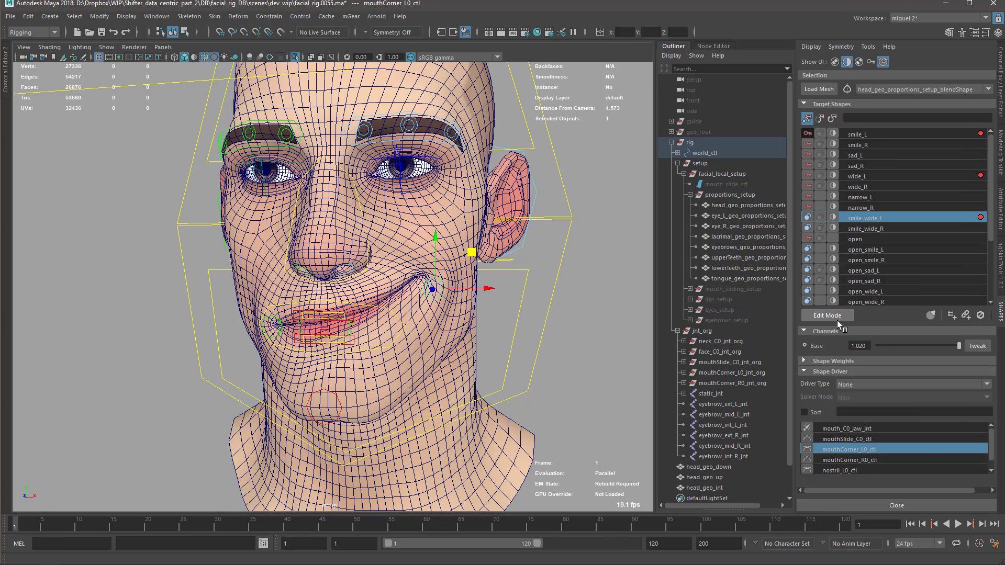
Step: Examine the options for adding targets, adding groups and editing shapes, such as Flip Mirror and Add In-between, without applying any
left_click(930, 316)
left_click(952, 316)
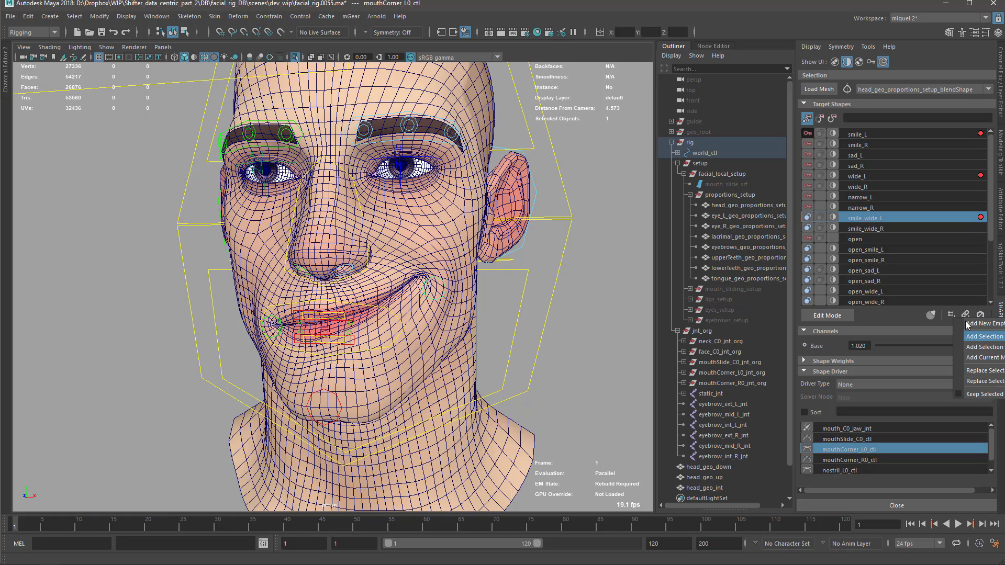
left_click(980, 314)
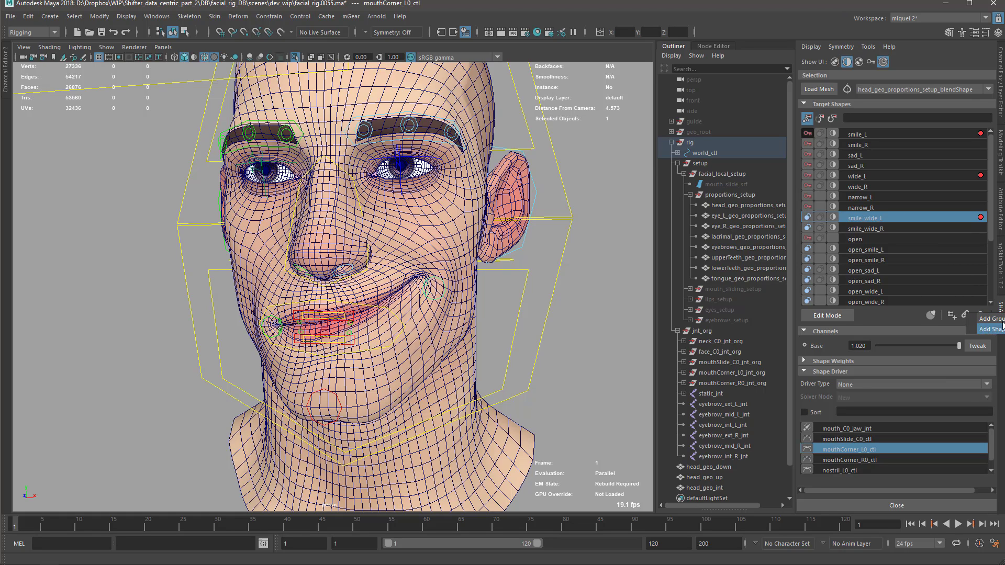
left_click(902, 325)
mouse_move(947, 345)
left_mouse_down()
mouse_move(872, 347)
mouse_move(962, 356)
left_mouse_up()
left_click(805, 346)
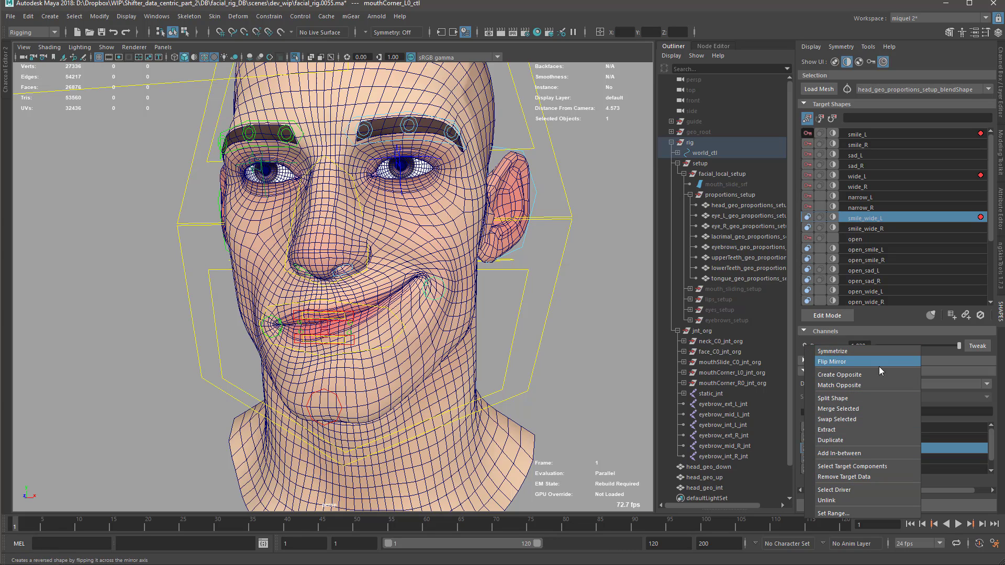
left_click(895, 313)
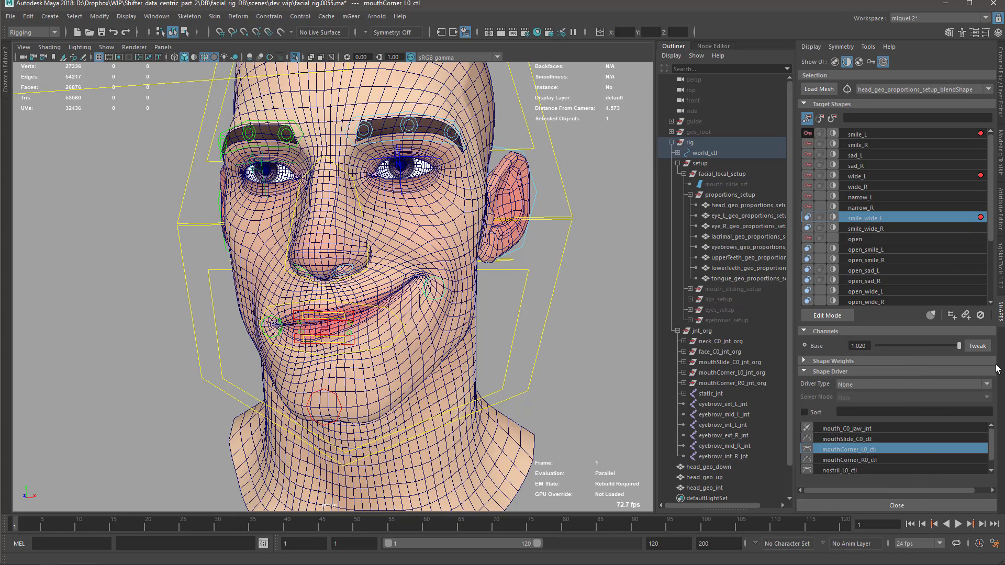
Step: Delete the shape driver of the smile_L target
scroll(993, 441, "down", 1)
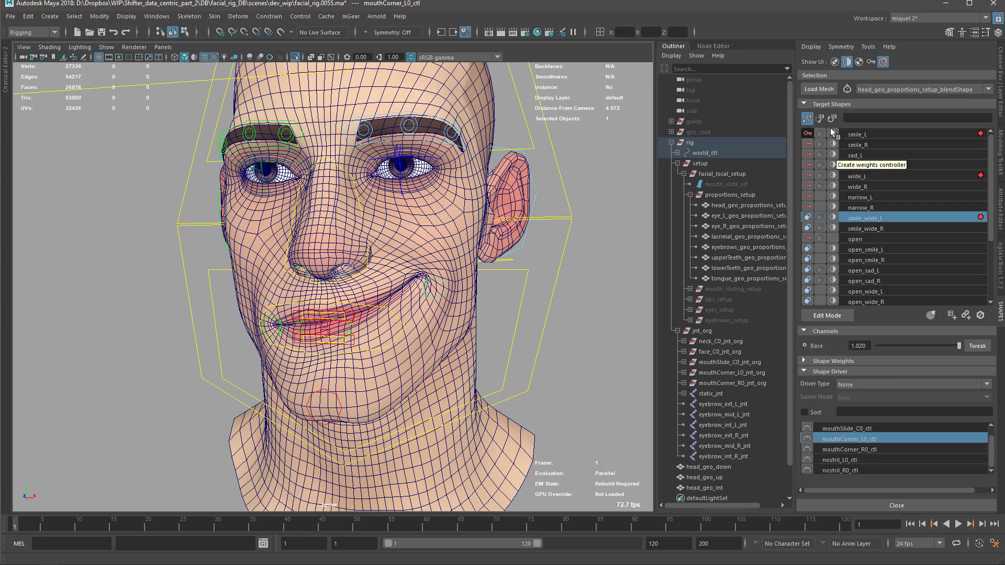
scroll(992, 189, "down", 2)
scroll(992, 188, "down", 1)
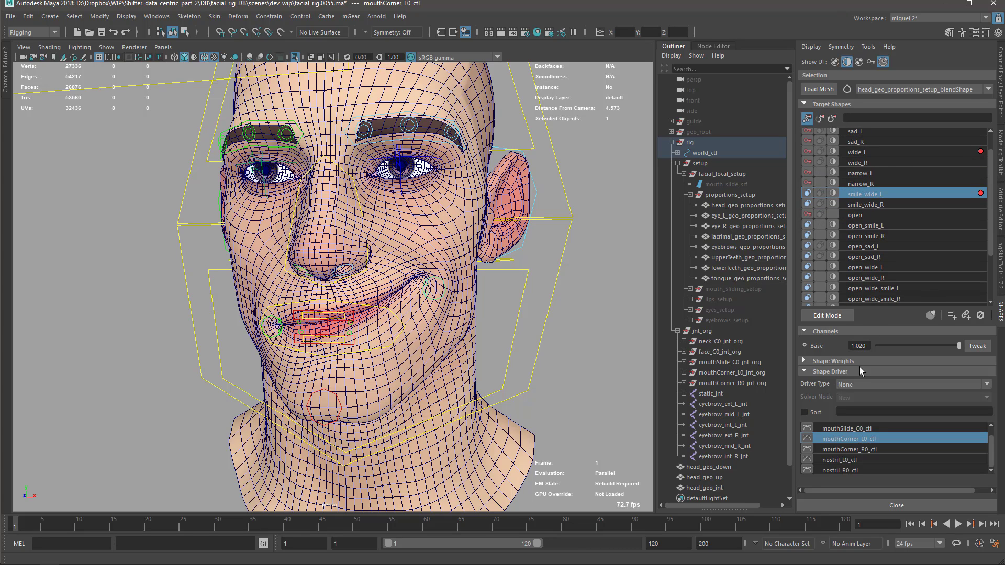
scroll(992, 184, "up", 2)
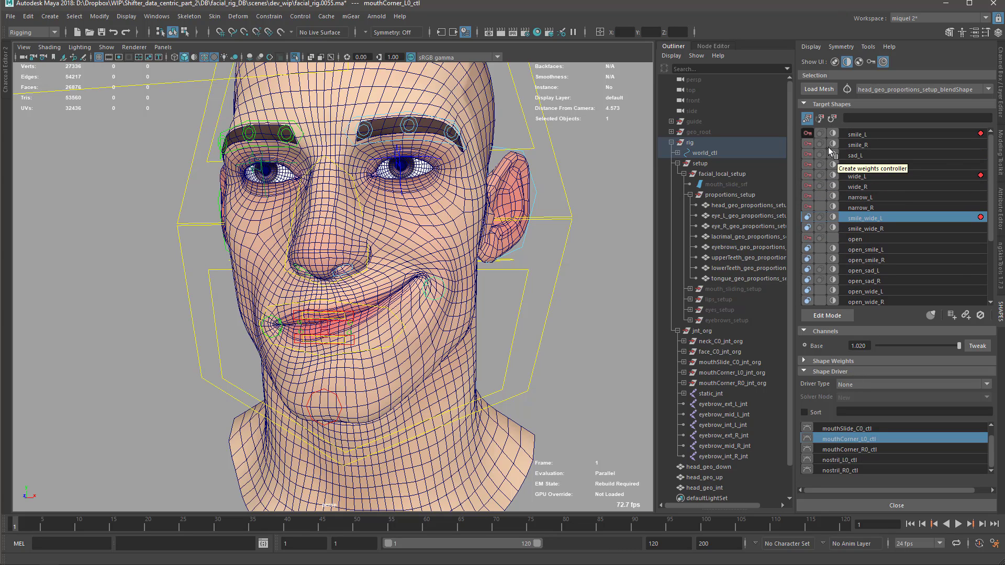
left_click(807, 135)
left_click(620, 201)
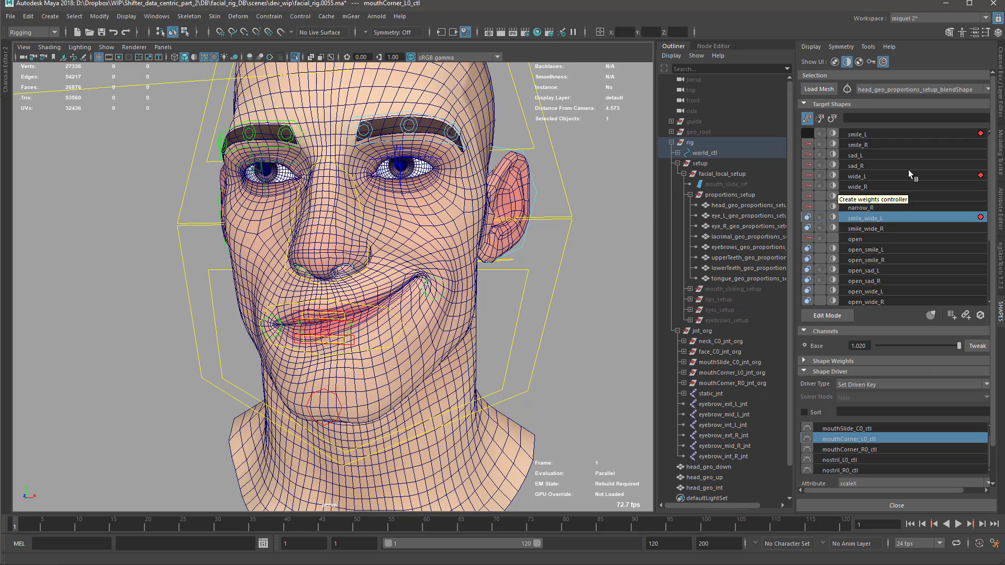
Step: Create a Set Driven Key driver for smile_L from the translateY of mouthCorner_L0_ctl, with a linear range of 0.00 to 0.30
left_click(859, 134)
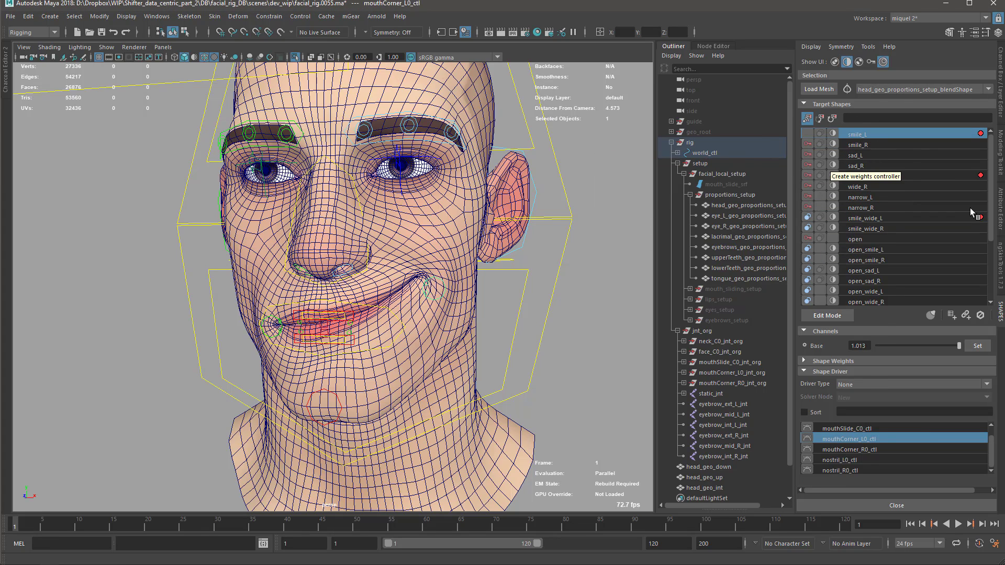
left_click(855, 383)
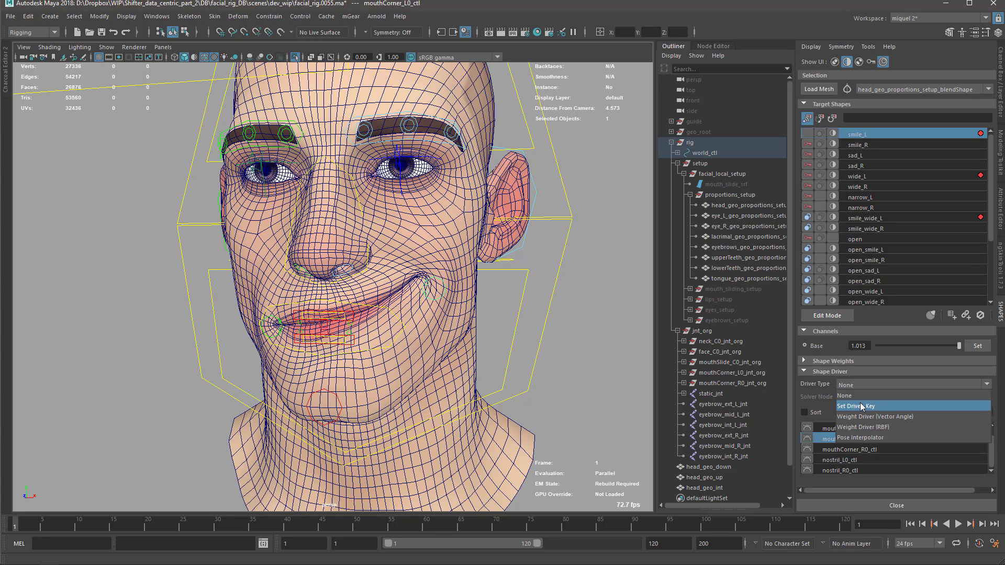
left_click(861, 406)
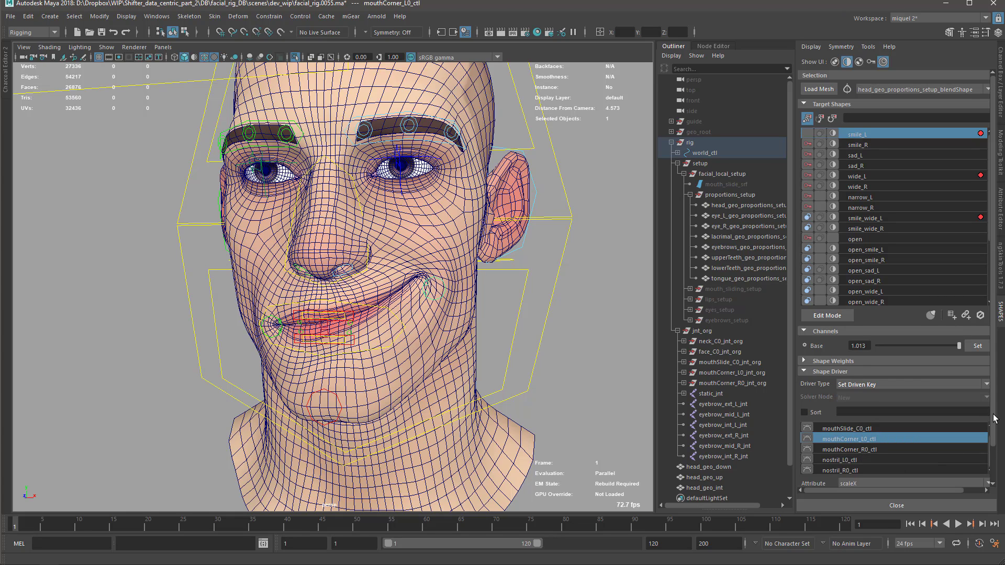
scroll(994, 419, "down", 2)
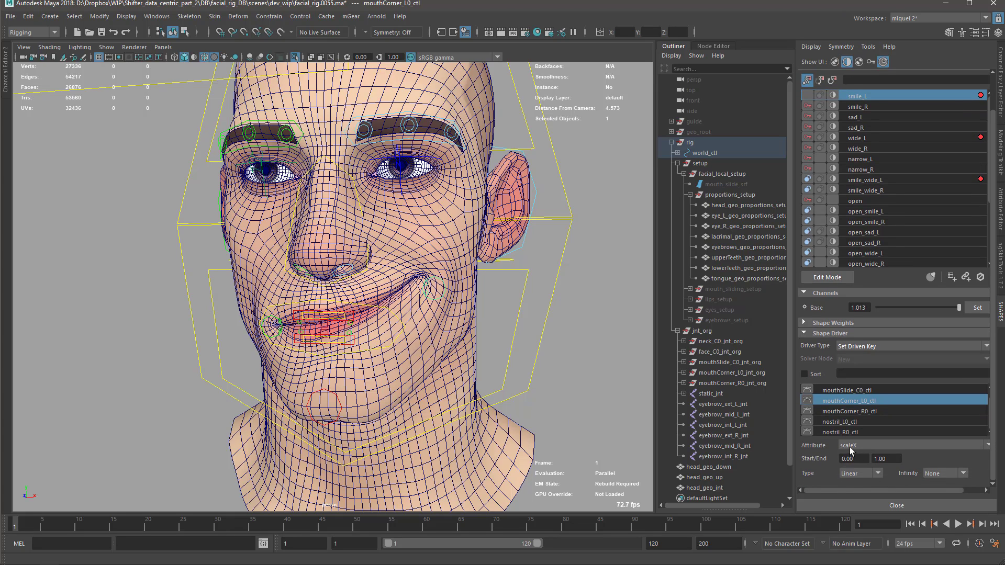
left_click(858, 445)
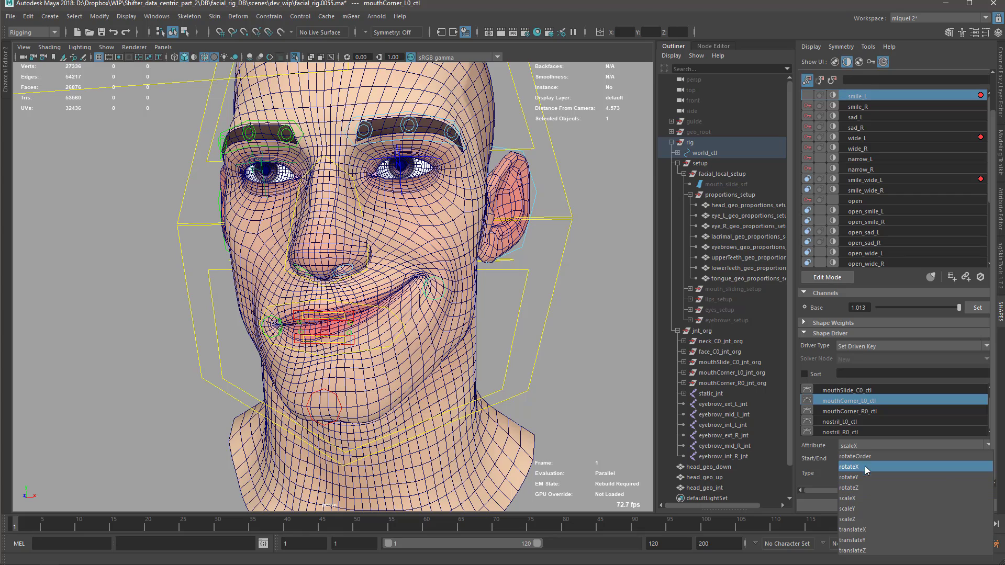
left_click(864, 540)
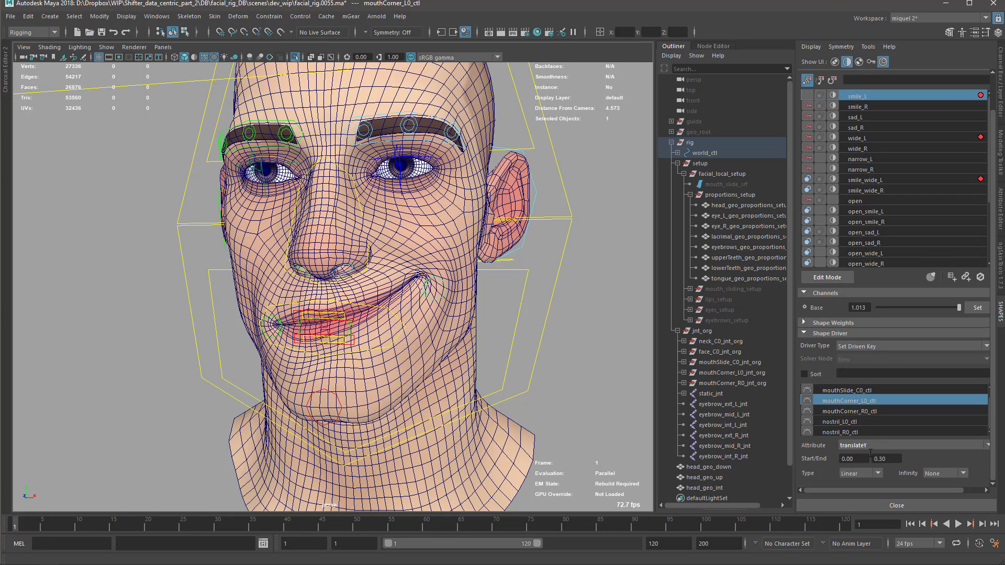
left_click(807, 96)
left_click(641, 197)
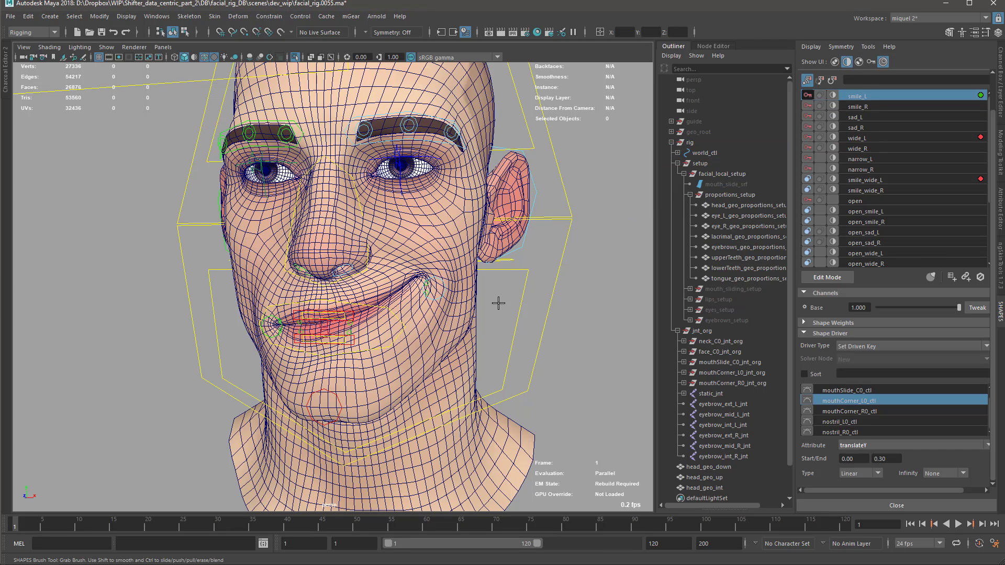
Step: Test the new smile_L driver by moving mouthCorner_L0_ctl upward, and undo the move
key("q")
left_click(443, 300)
key("w")
left_click_drag(444, 299, 446, 278)
key("ctrl+z")
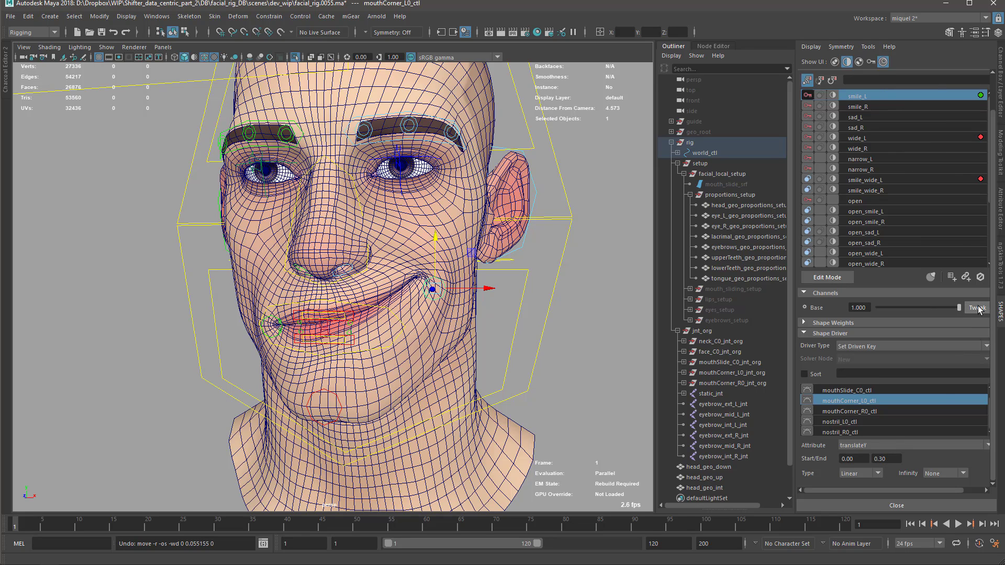
Step: Tweak the smile_L shape by pulling the raised mouth corner up and outward with the Grab brush, and exit edit mode
left_click(977, 308)
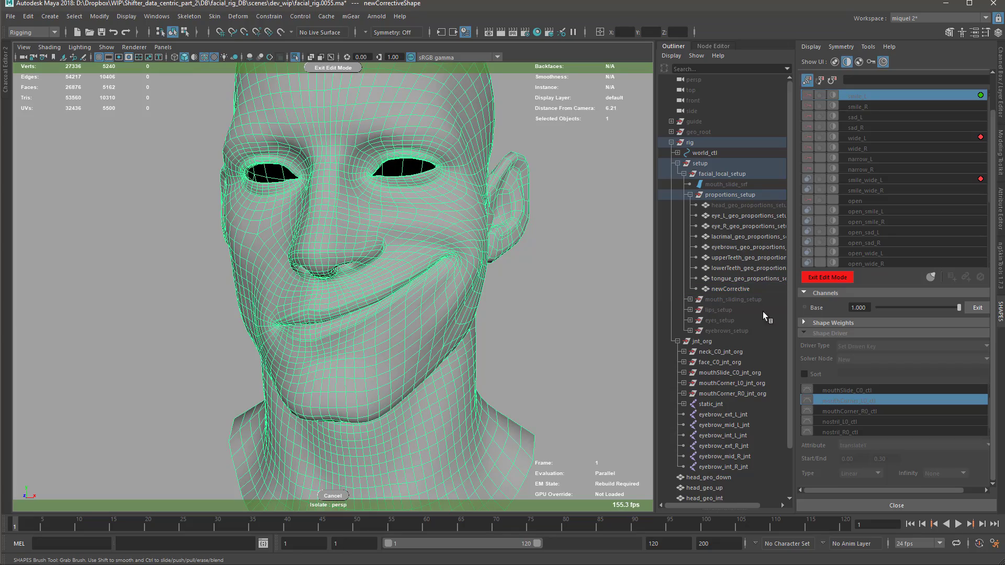
left_click(826, 278)
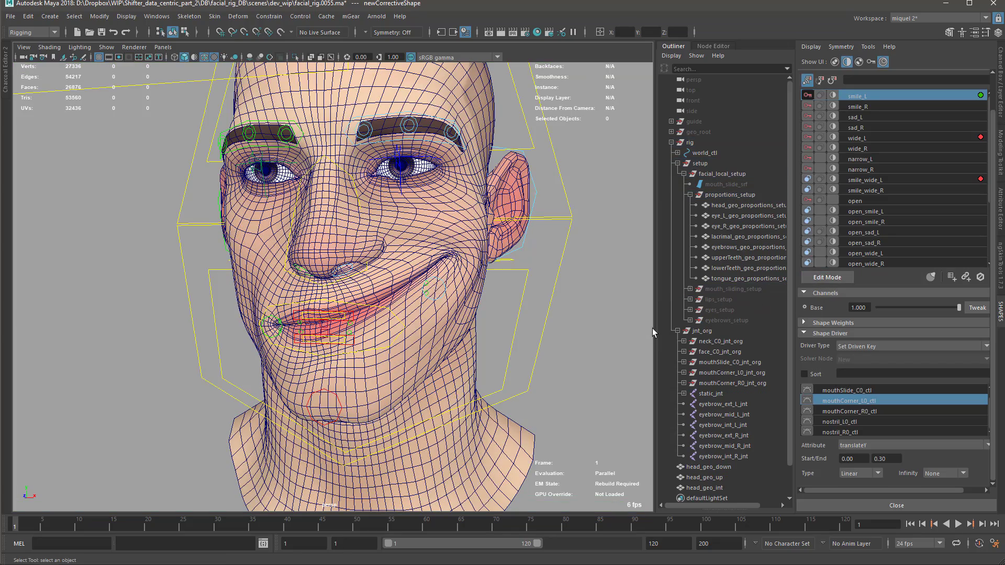
Step: Move mouthCorner_L0_ctl to check the tweaked smile_L shape, and return the mouth to its neutral pose
left_click(440, 299)
key("w")
left_click_drag(435, 290, 542, 280)
key("q")
key("ctrl+z")
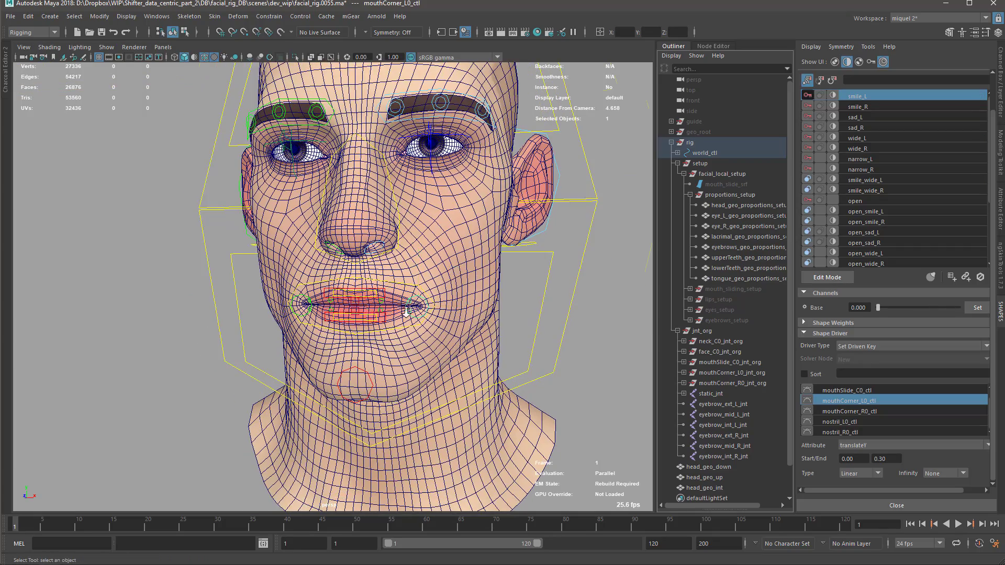
Step: Select the smile_R target and set its Base weight to 1.000
scroll(406, 312, "up", 5)
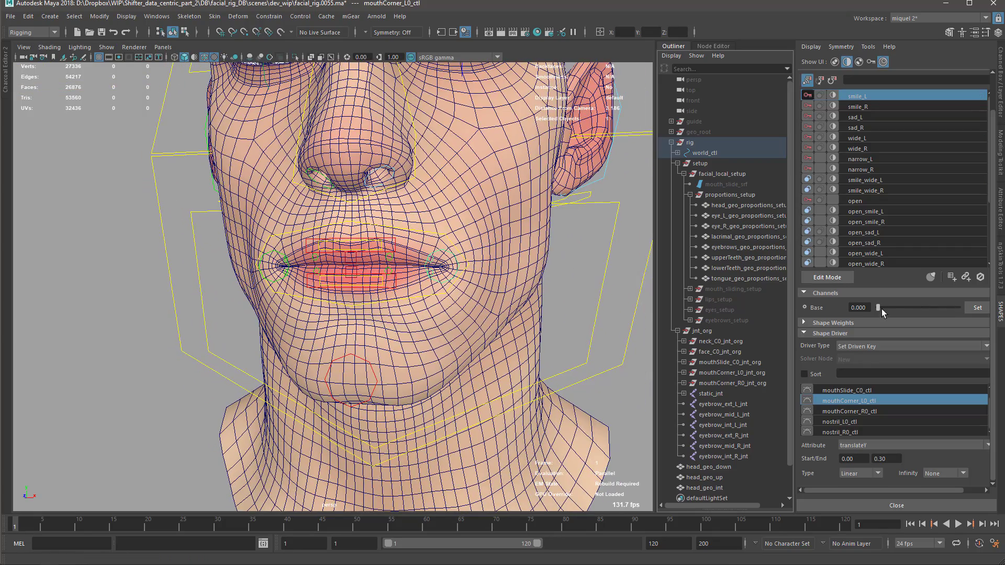
mouse_move(881, 309)
left_mouse_down()
mouse_move(940, 311)
mouse_move(870, 314)
left_mouse_up()
middle_click_drag(580, 221, 641, 203, "alt")
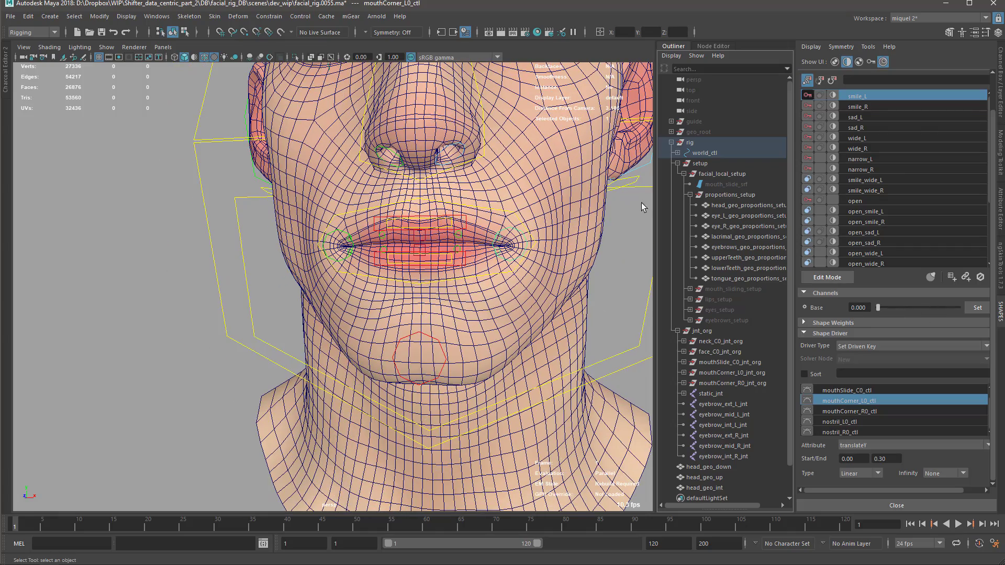
left_click(858, 106)
left_click_drag(886, 311, 980, 305)
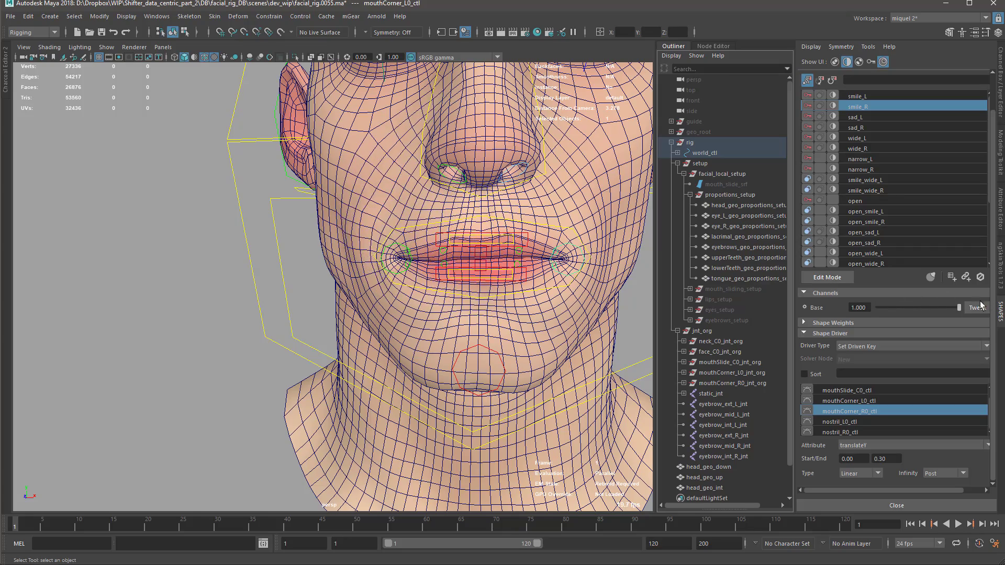
left_click_drag(921, 294, 953, 296)
scroll(394, 284, "up", 5)
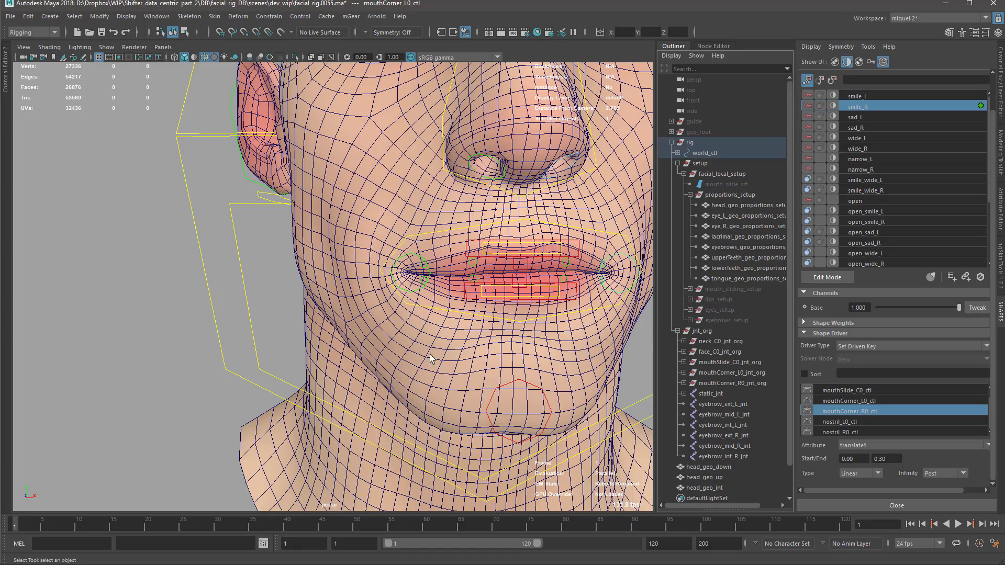
right_click_drag(430, 359, 586, 345, "alt")
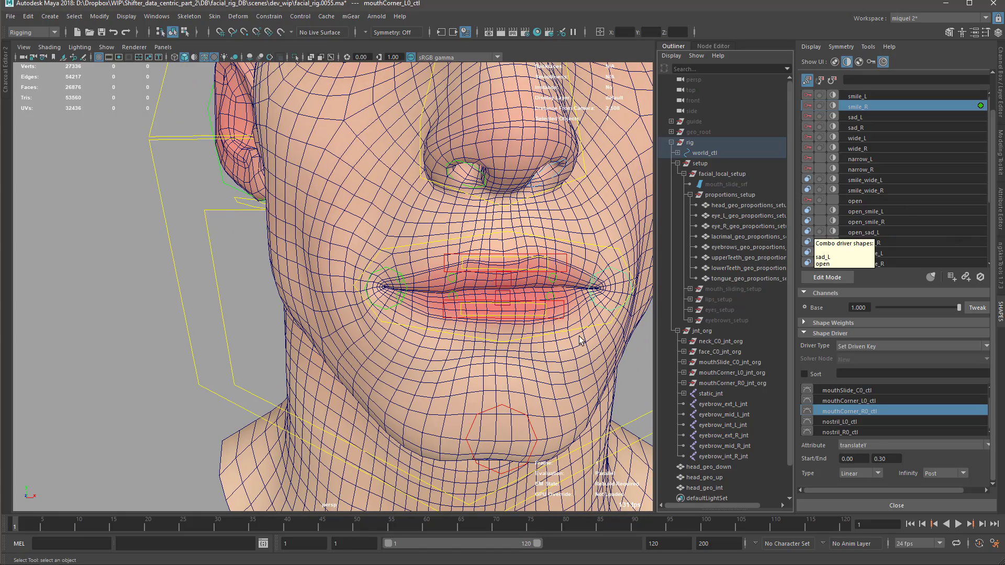
Step: Move mouthCorner_R0_ctl upward and outward, and set the Base weight of smile_R to 1.000 at that pose
left_click(378, 314)
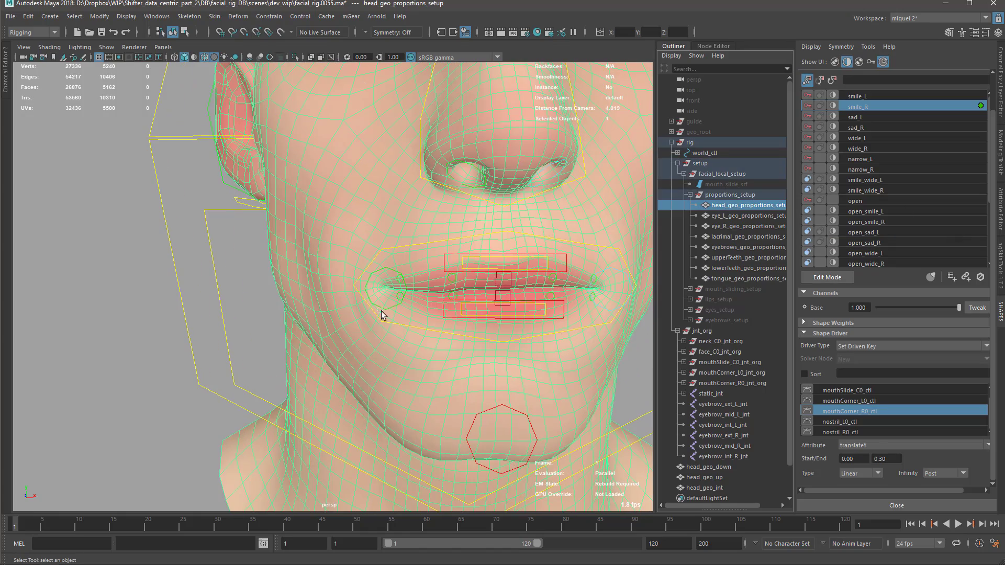
left_click(383, 307)
key("w")
left_click_drag(359, 257, 308, 180)
left_click_drag(956, 307, 959, 306)
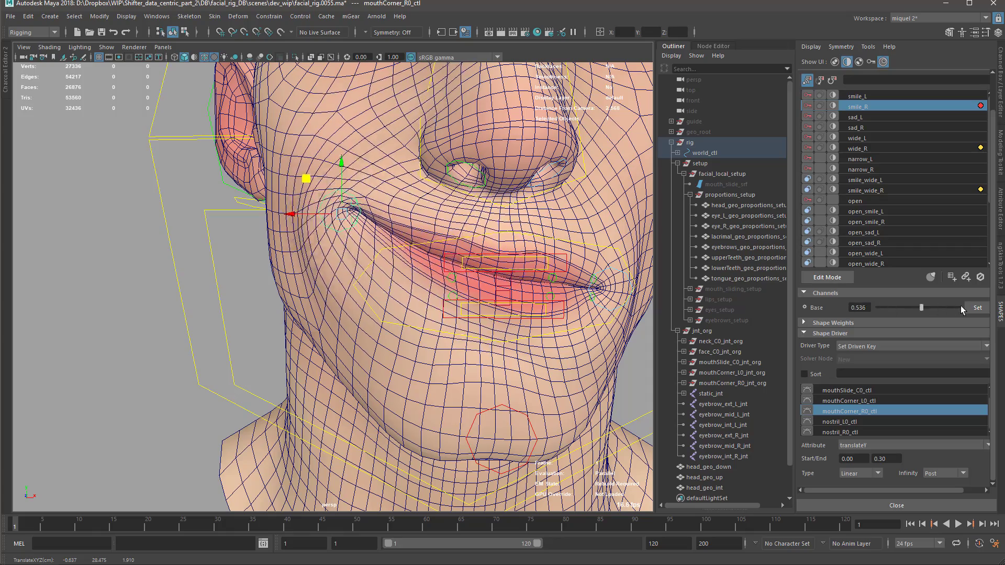
scroll(469, 289, "down", 4)
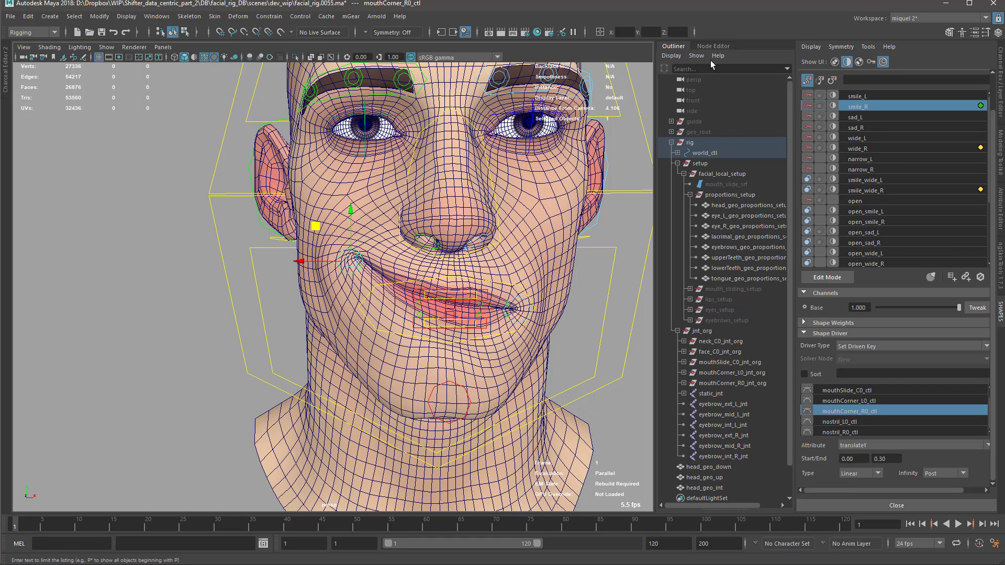
Step: Examine the deformer and SHAPES combo multiply nodes among the channel inputs of the head_geo_proportions_setup mesh
left_click(732, 205)
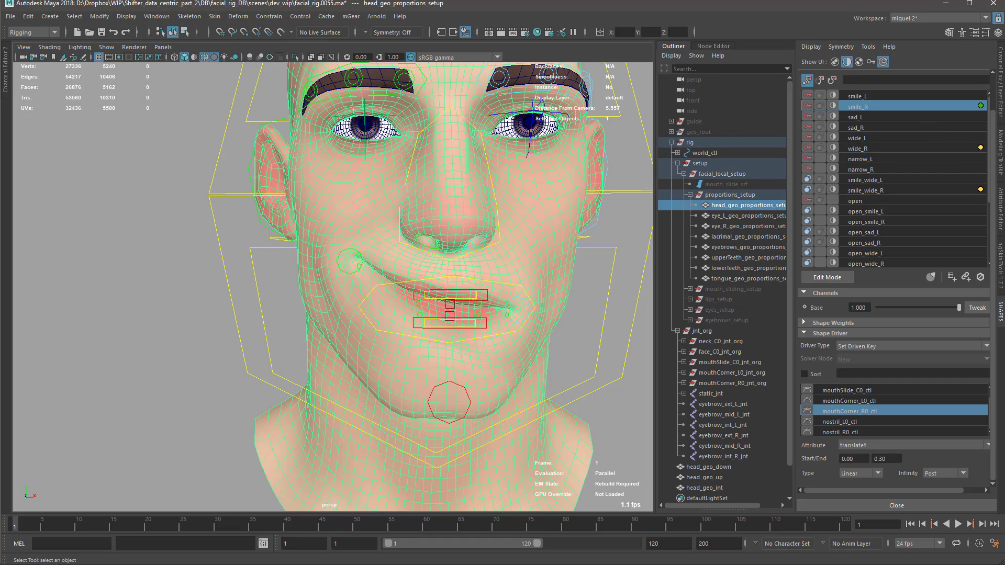
left_click(1000, 68)
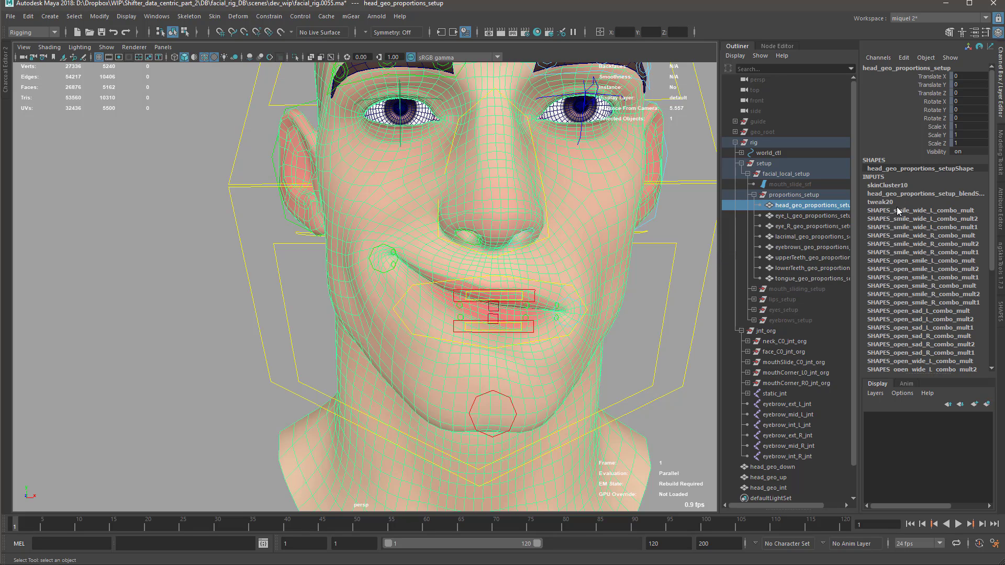
left_click_drag(878, 187, 880, 195)
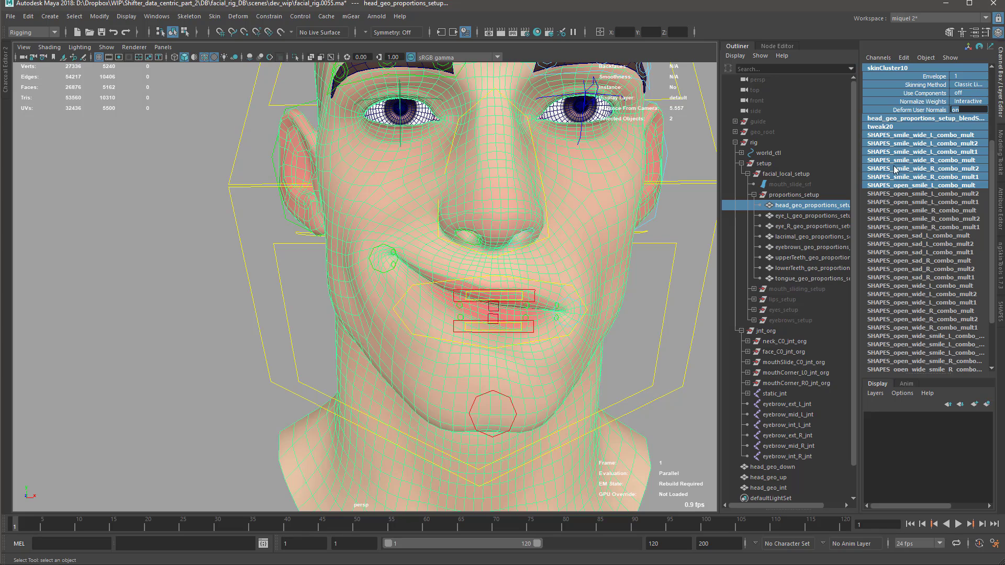
left_click(956, 207)
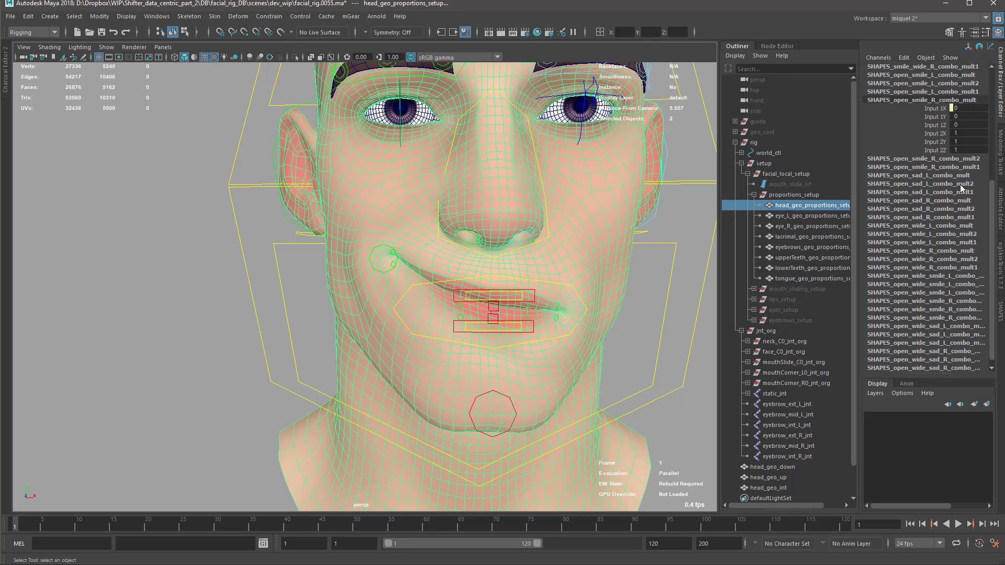
Step: Examine the target and combo weight channels of the head_geo_proportions_setup blend shape node
left_click(907, 185)
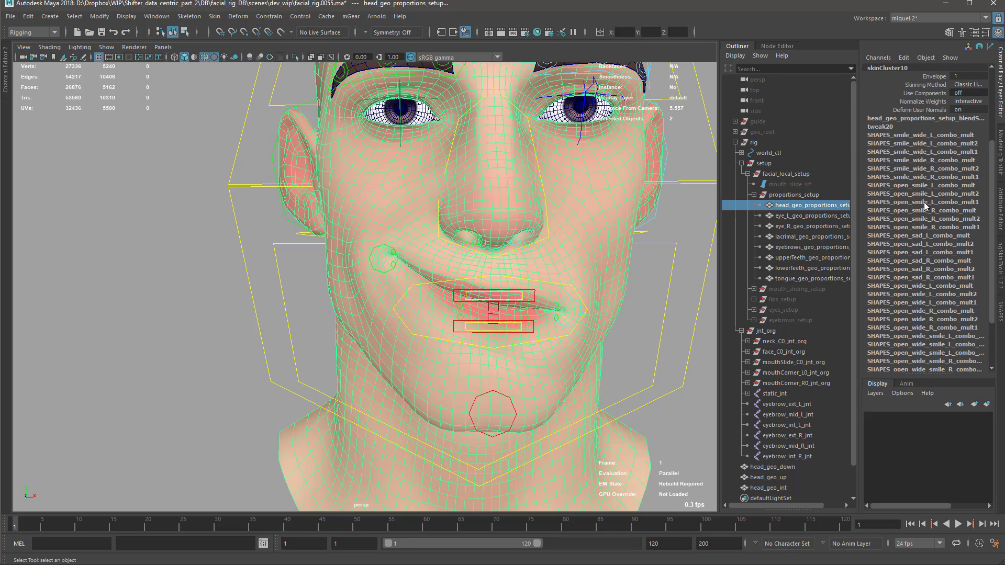
left_click(894, 120)
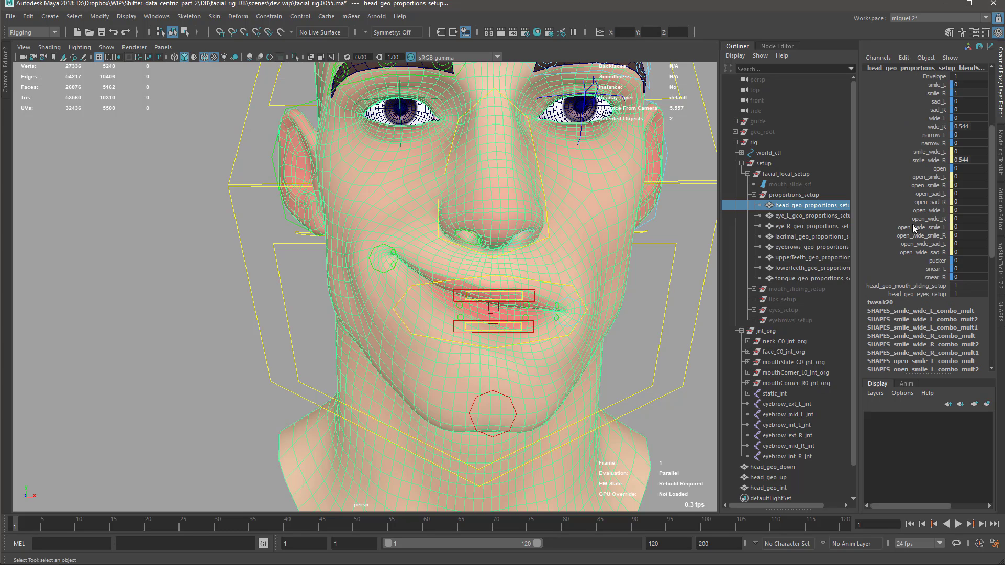
scroll(900, 138, "up", 3)
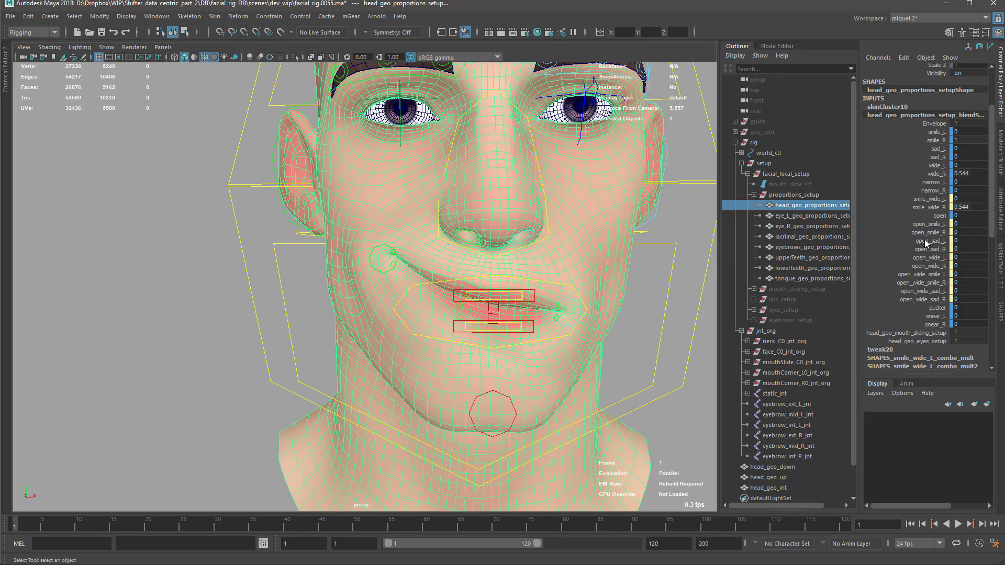
Step: Move mouthCorner_R0_ctl back close to its neutral position, and set the Base weight of smile_R to 1.000 in the SHAPES editor
left_click(390, 272)
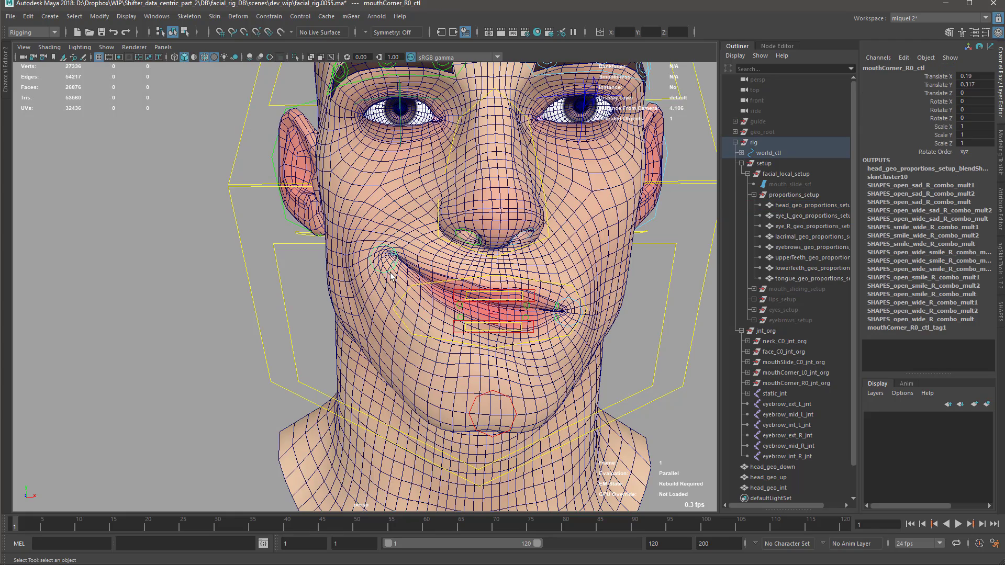
key("w")
left_click_drag(390, 272, 407, 313)
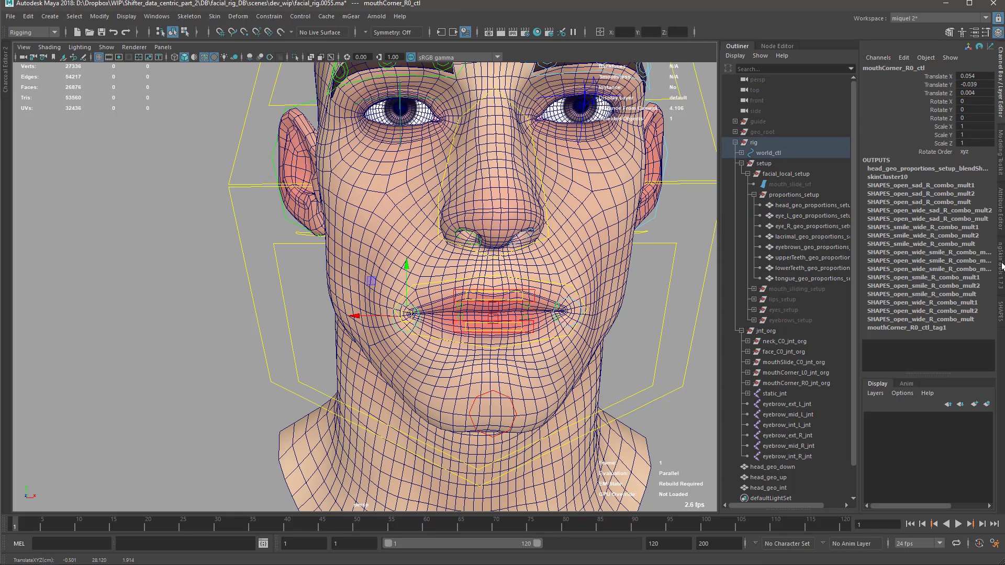
left_click(1001, 294)
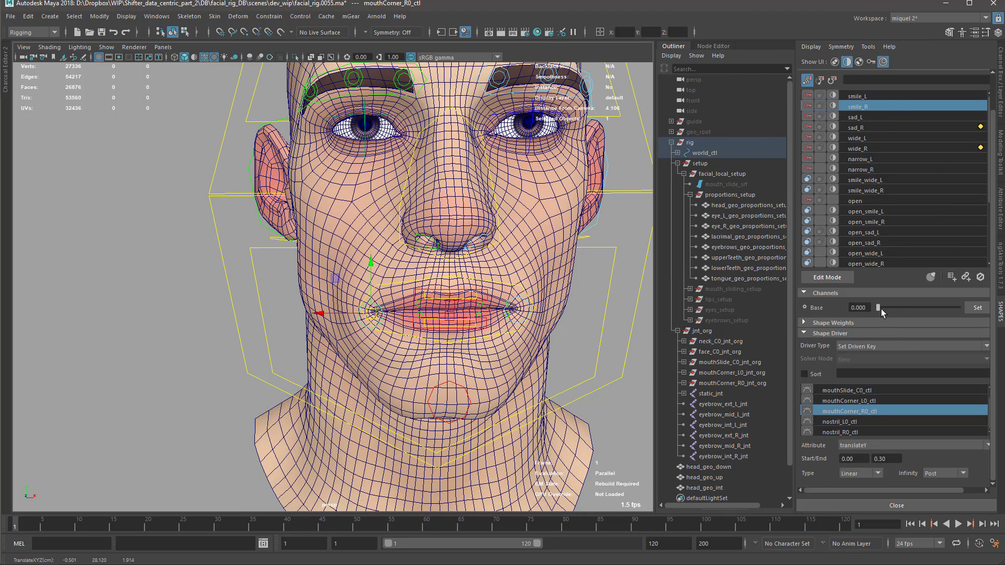
left_click_drag(881, 308, 959, 309)
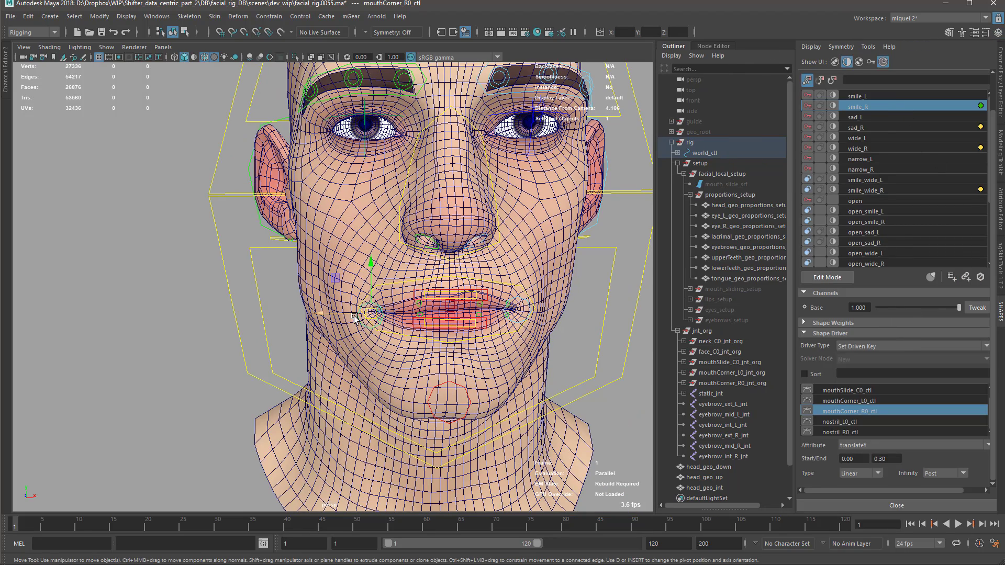
Step: Pull mouthCorner_R0_ctl up and outward into a smile, and ease it slightly back until the smile_R Base weight is 1.194
middle_click_drag(354, 316, 327, 255)
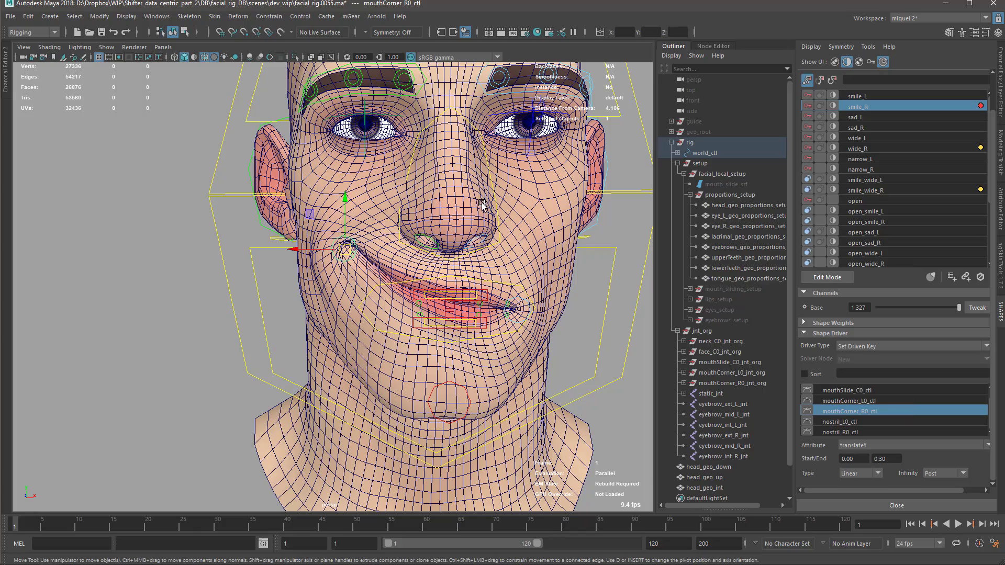
middle_click_drag(387, 263, 372, 215, "alt")
left_click_drag(372, 214, 458, 257, "alt")
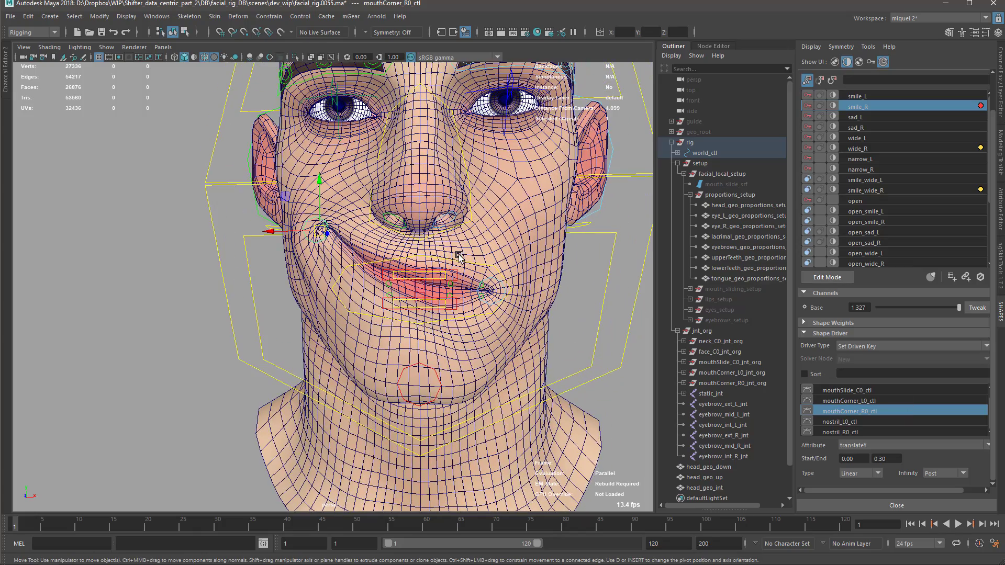
left_click_drag(384, 259, 327, 243, "alt")
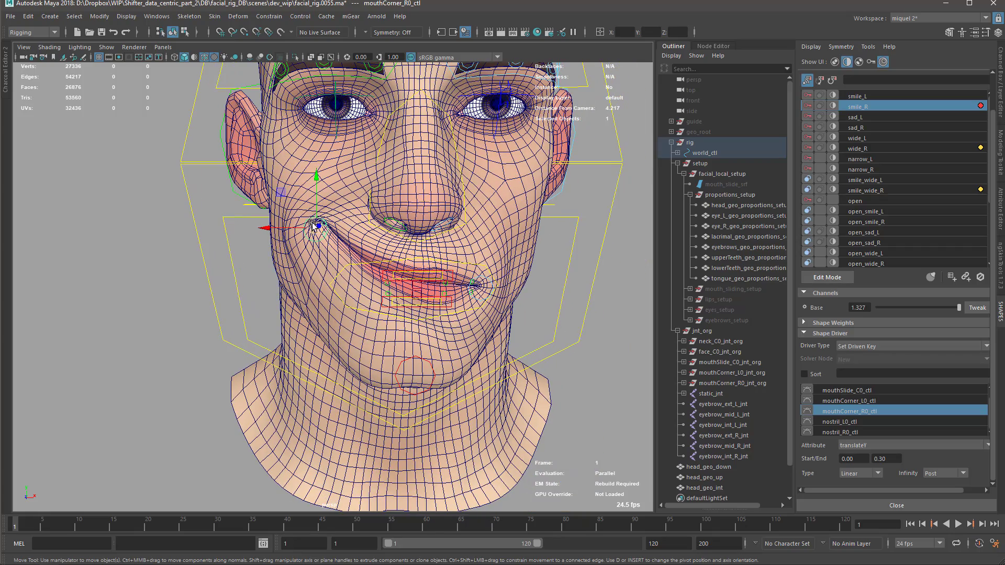
left_click_drag(289, 195, 313, 210)
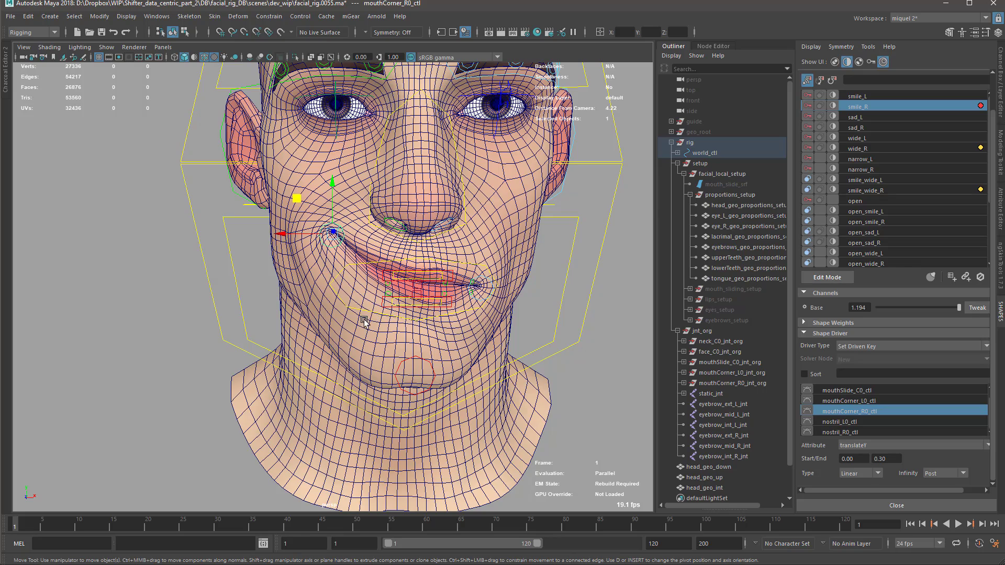
left_click(360, 340)
left_click(334, 243)
Step: Try sculpting the cheek around the raised mouth corner of smile_R in Edit Mode, undo the strokes, and leave Edit Mode
left_click(827, 278)
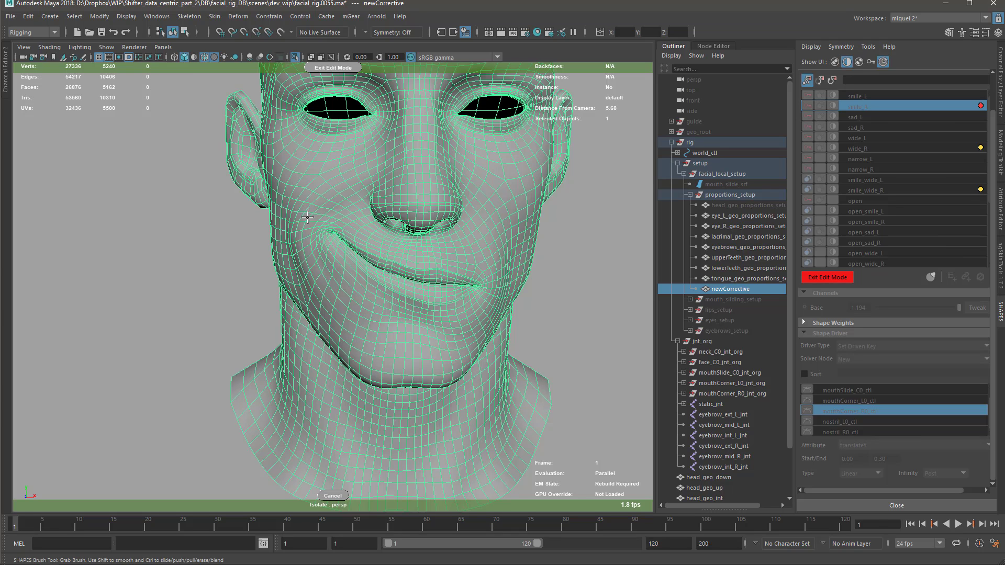
left_click_drag(305, 218, 293, 216)
left_click_drag(312, 251, 301, 249)
key("ctrl+z")
key("ctrl+z")
key("ctrl+z")
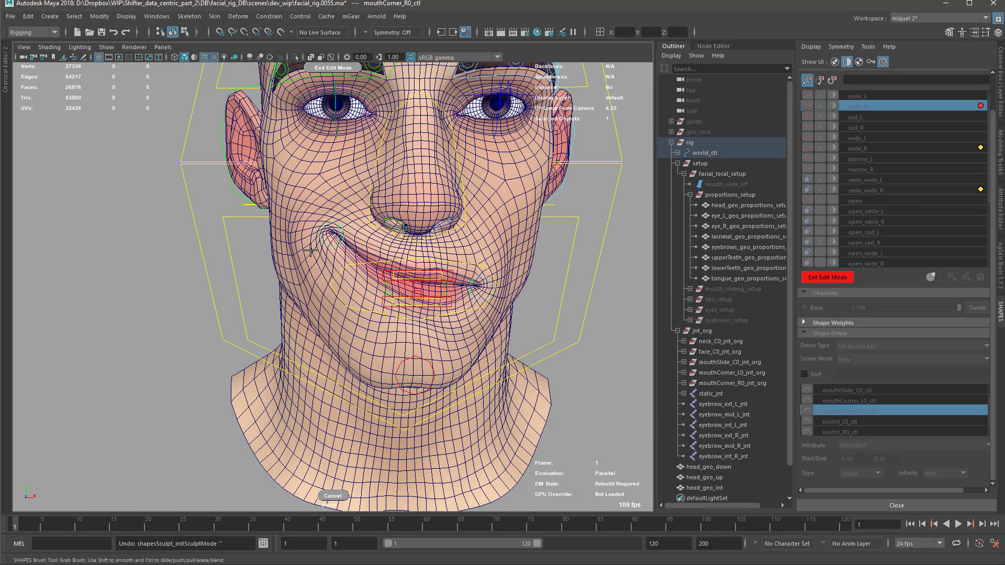
left_click(826, 277)
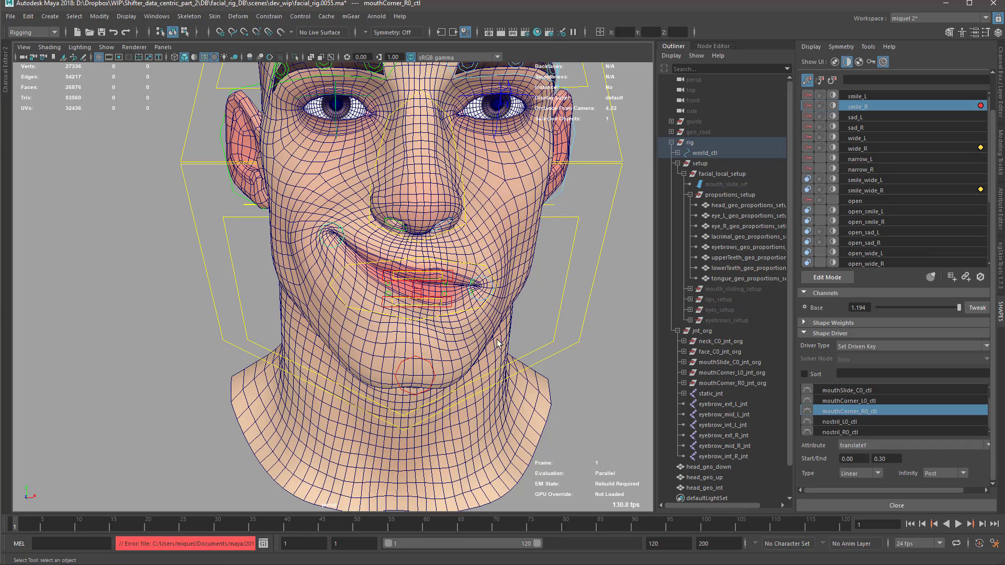
Step: Sculpt the cheek outward beside the raised mouth corner in Edit Mode, and exit to store the corrective for smile_R
left_click(827, 277)
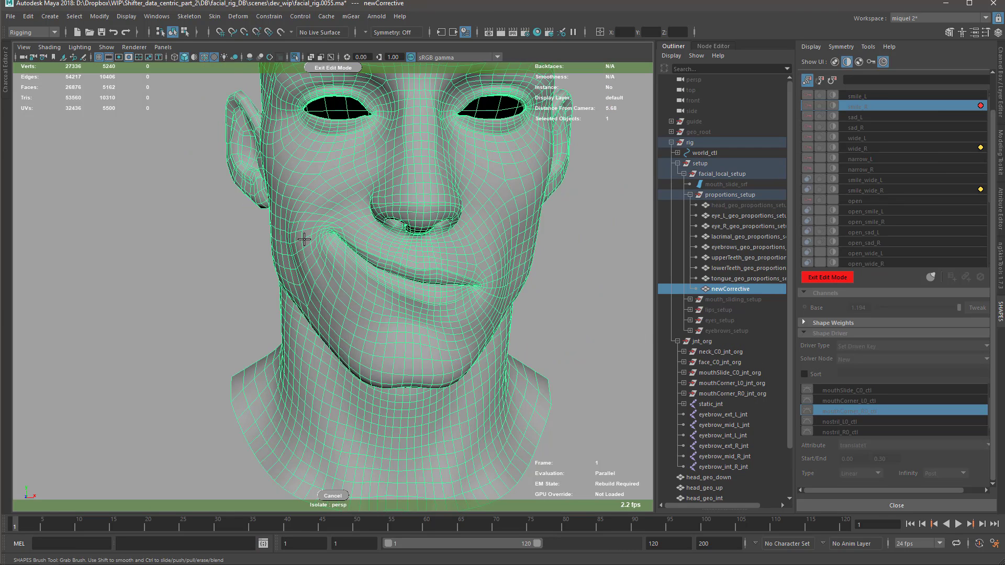
middle_click_drag(310, 230, 270, 237)
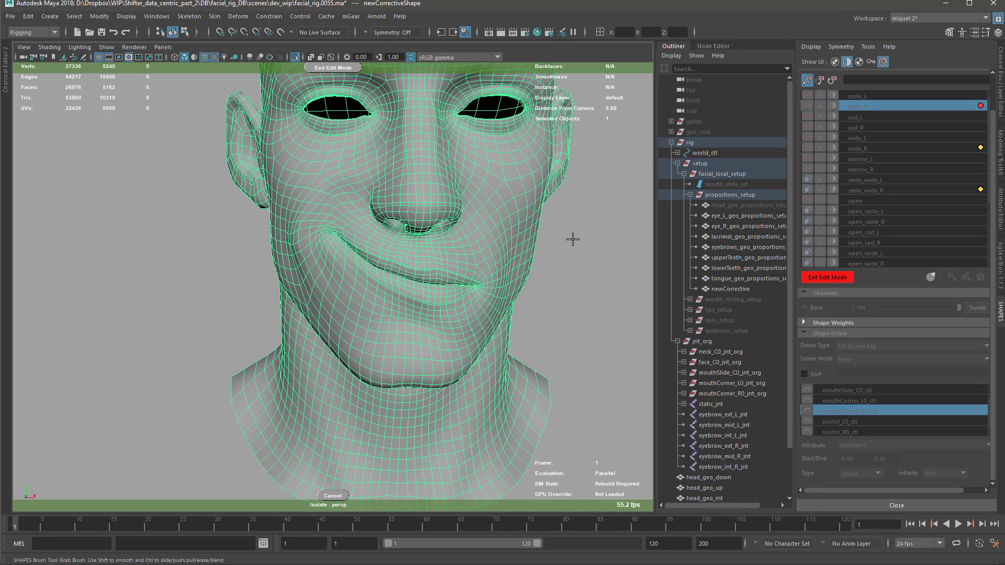
left_click(815, 280)
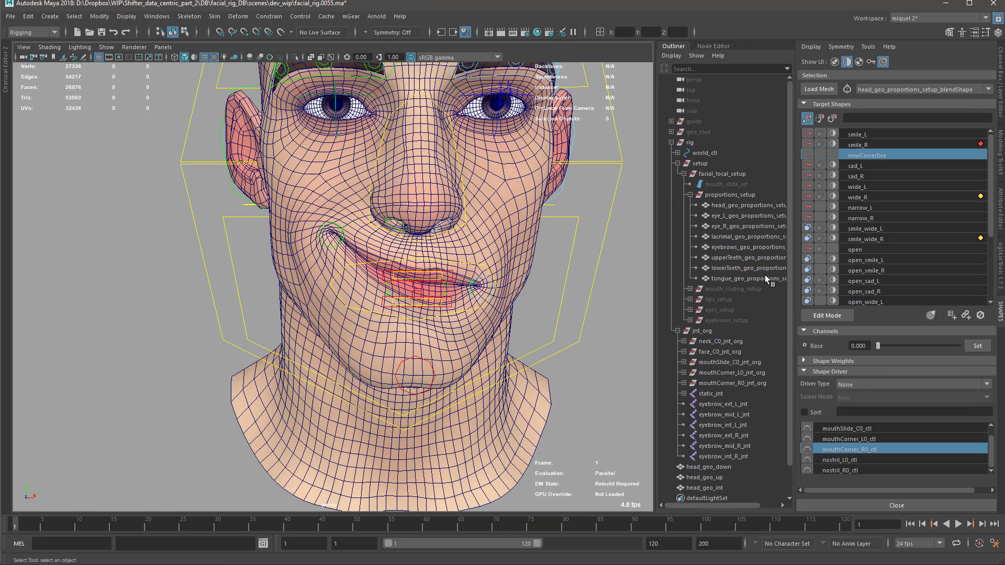
Step: Reset the facial controls to their neutral pose, and set the Base weight of the newCorrective target to 1.000
left_click_drag(878, 346, 986, 344)
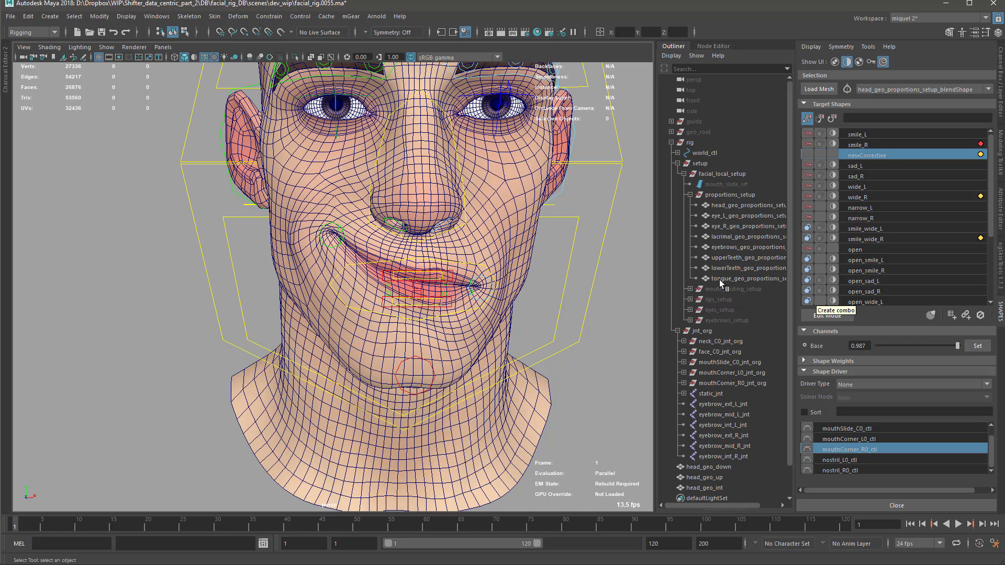
mouse_move(955, 346)
left_mouse_down()
mouse_move(889, 347)
mouse_move(962, 343)
mouse_move(952, 341)
left_mouse_up()
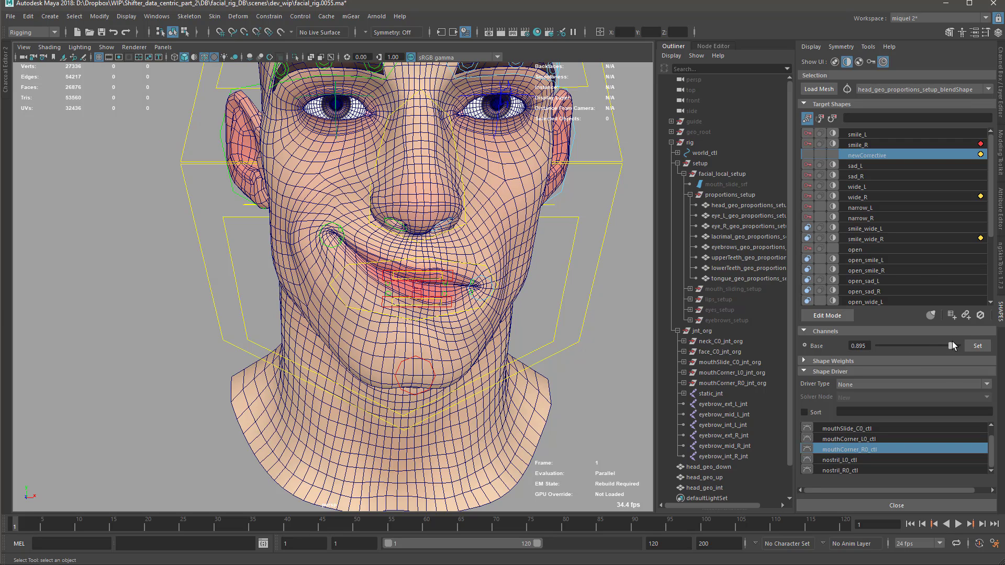
left_click_drag(258, 183, 469, 359)
key("alt+r")
mouse_move(956, 349)
left_mouse_down()
mouse_move(885, 348)
mouse_move(962, 347)
left_mouse_up()
left_click(820, 317)
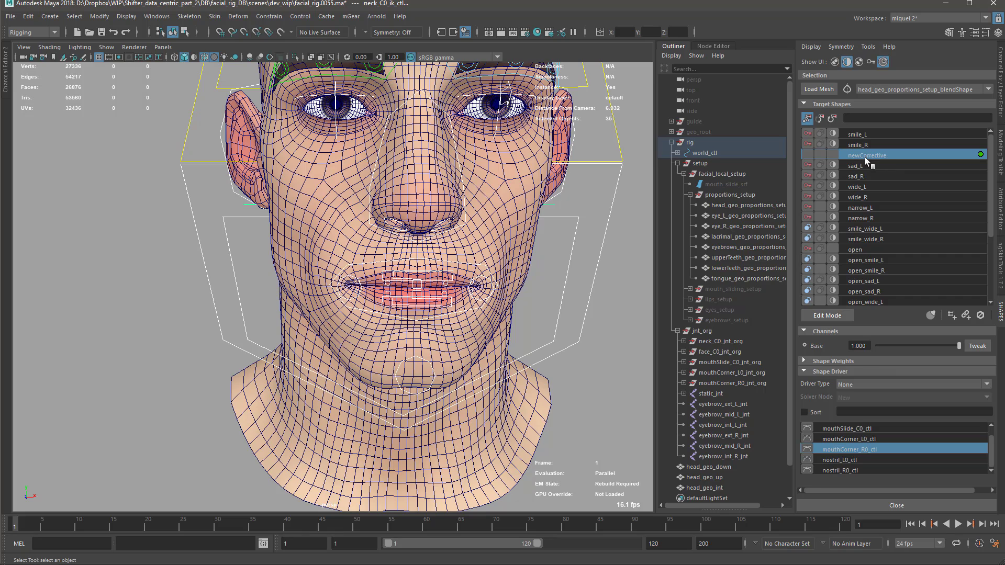
Step: Lower the Base weight of newCorrective to 0.203, and move mouthCorner_R0_ctl up and outward to check the smile
left_click_drag(932, 345, 893, 346)
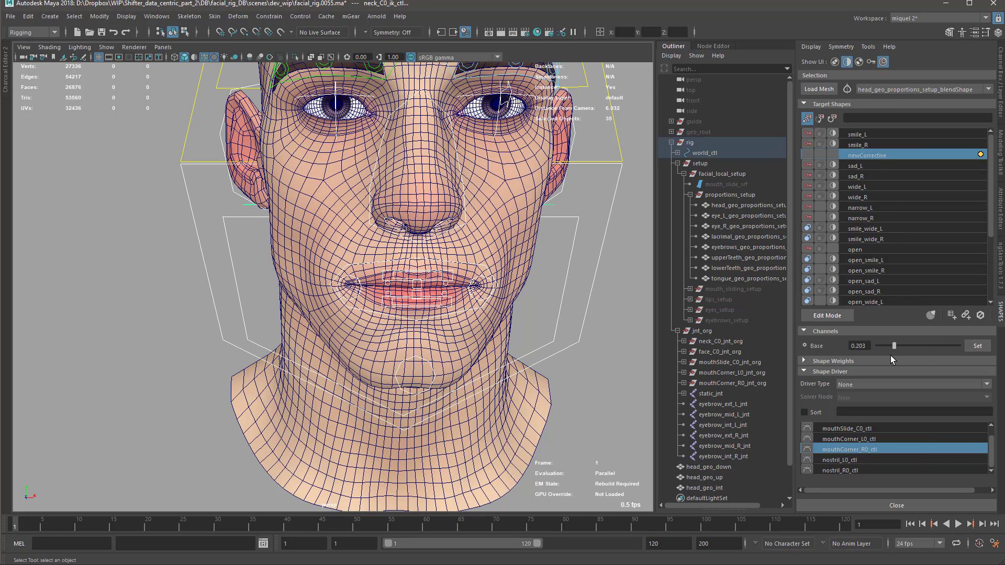
left_click(344, 284)
left_click_drag(316, 251, 288, 194)
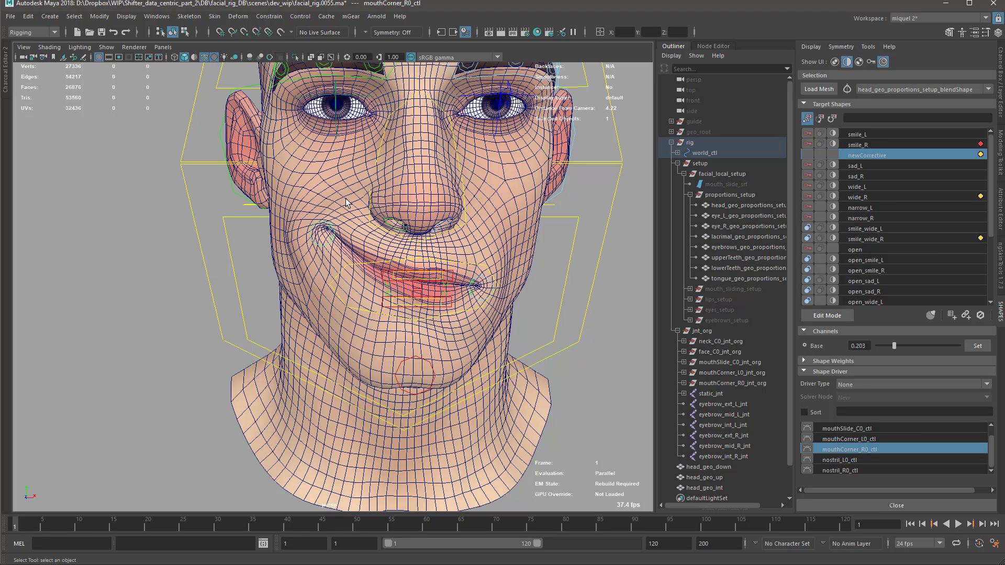
left_click_drag(527, 349, 510, 363, "alt")
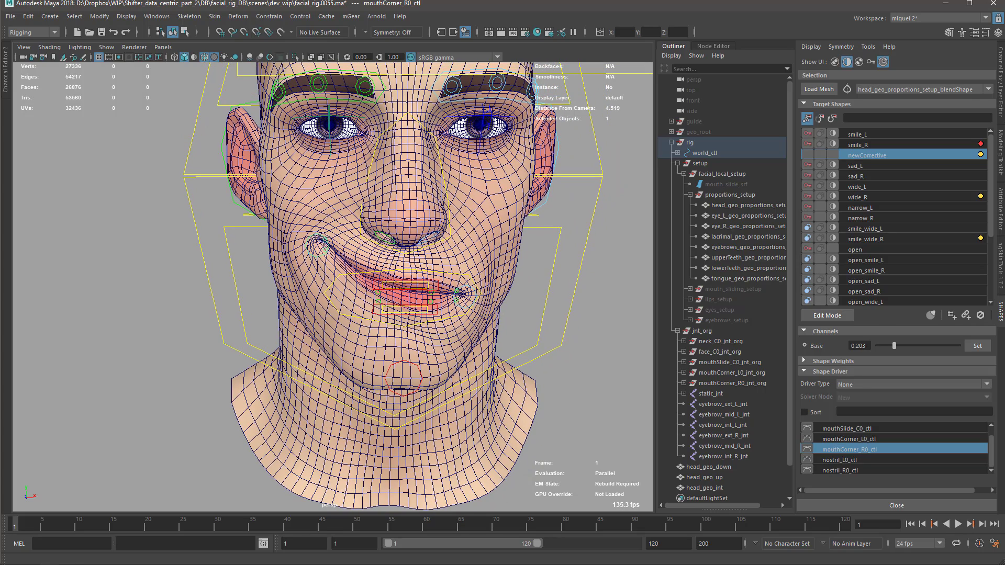